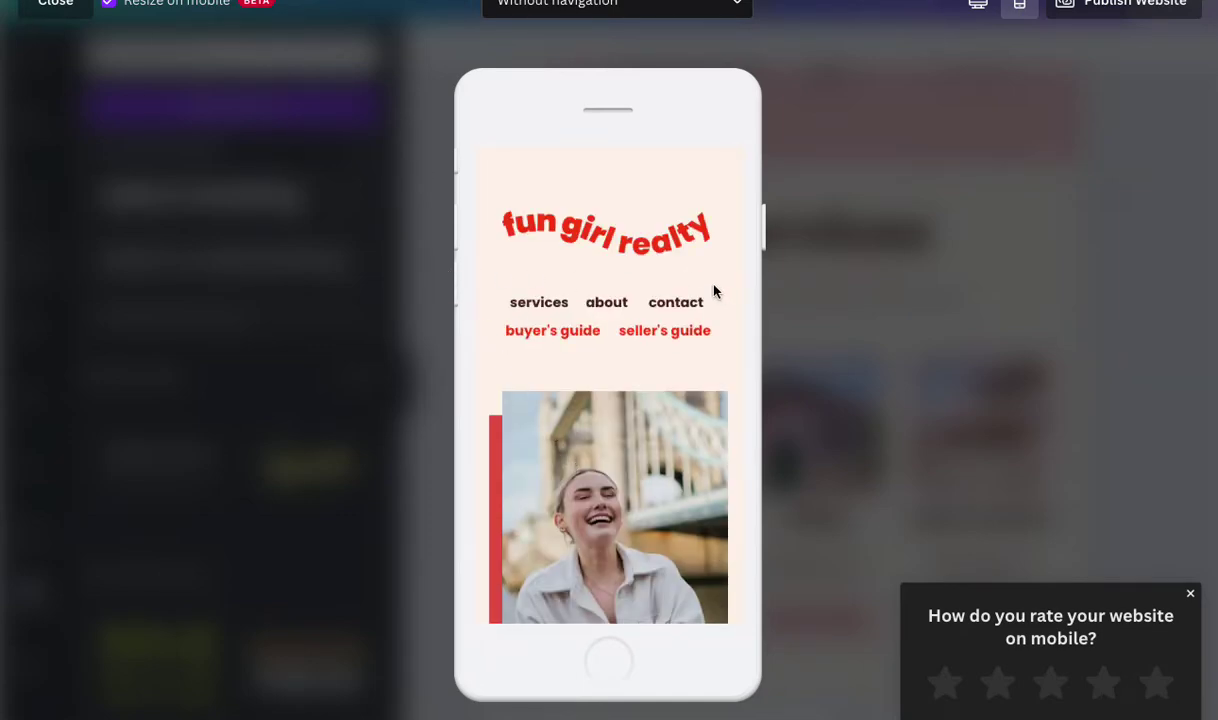
Step: Scroll to the bottom of the mobile preview, then close it
scroll(684, 270, "down", 1)
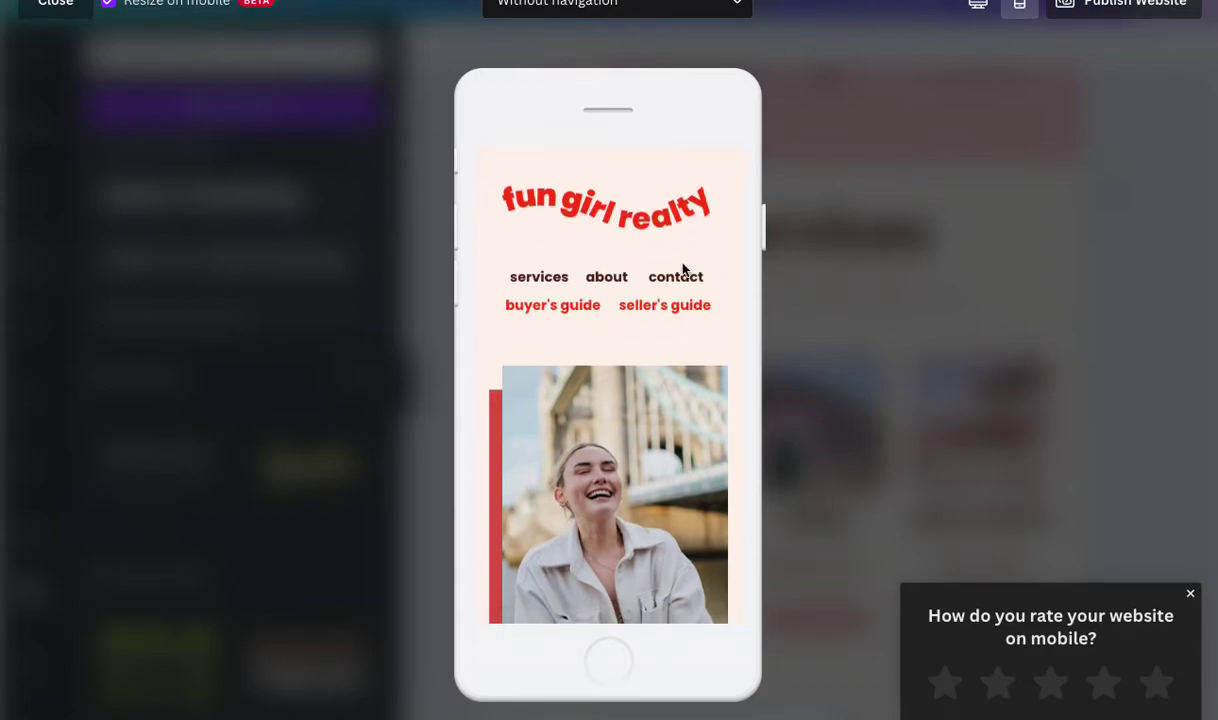
scroll(671, 292, "down", 5)
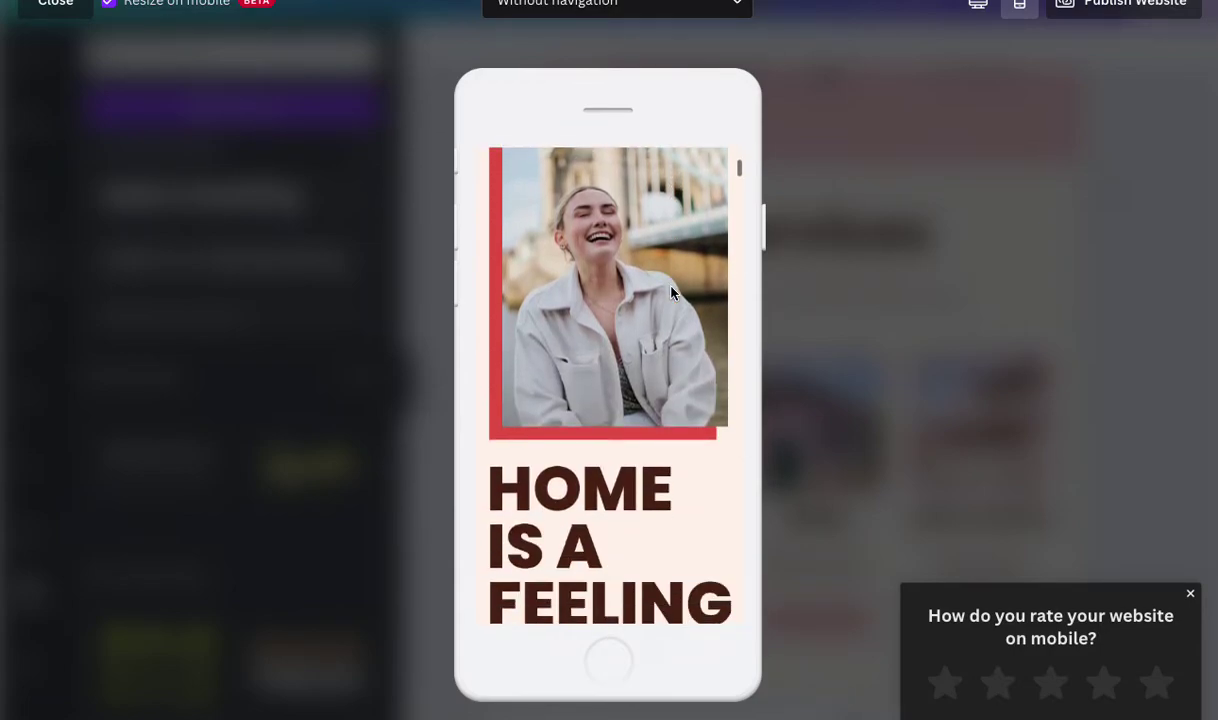
scroll(671, 292, "down", 7)
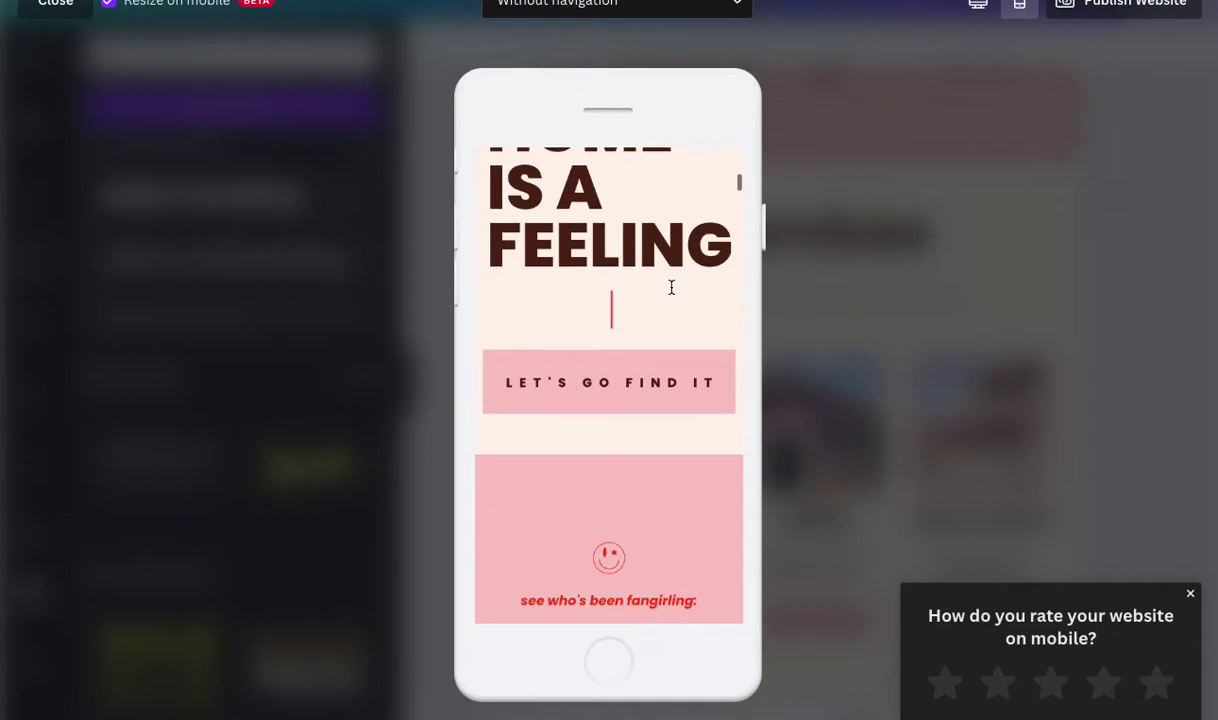
scroll(673, 293, "down", 5)
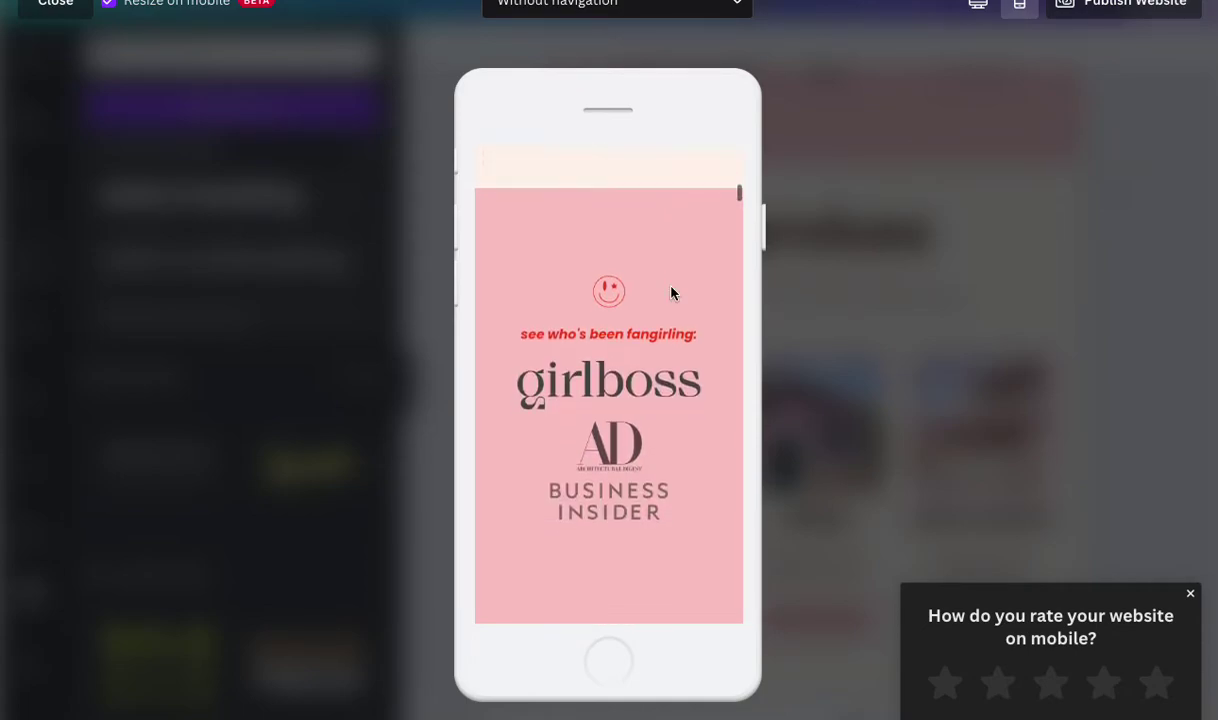
scroll(673, 293, "down", 4)
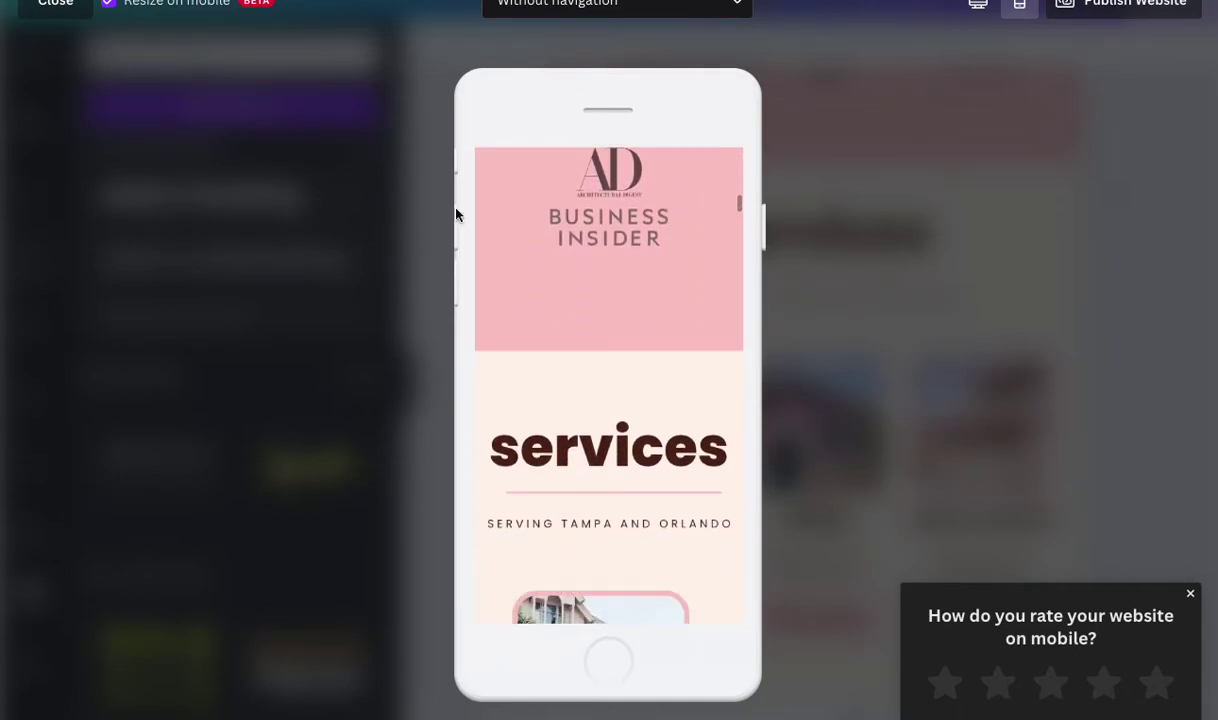
scroll(597, 303, "down", 7)
scroll(597, 303, "down", 7)
scroll(604, 190, "down", 3)
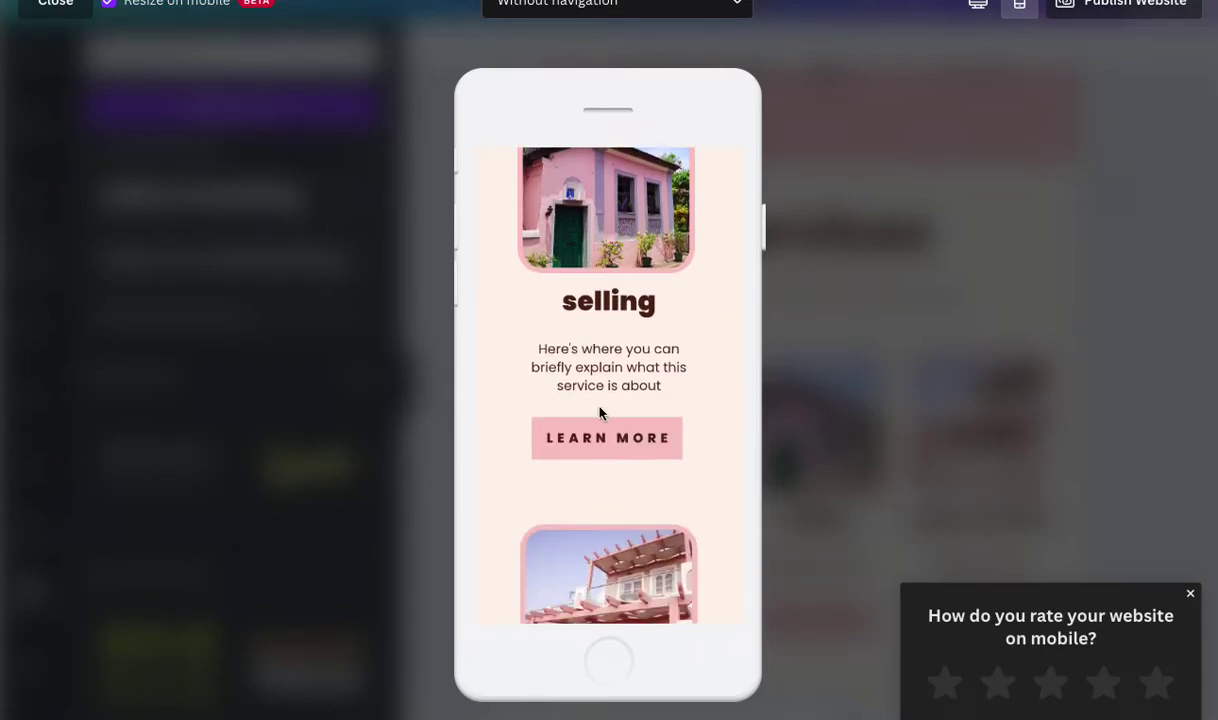
scroll(600, 412, "down", 7)
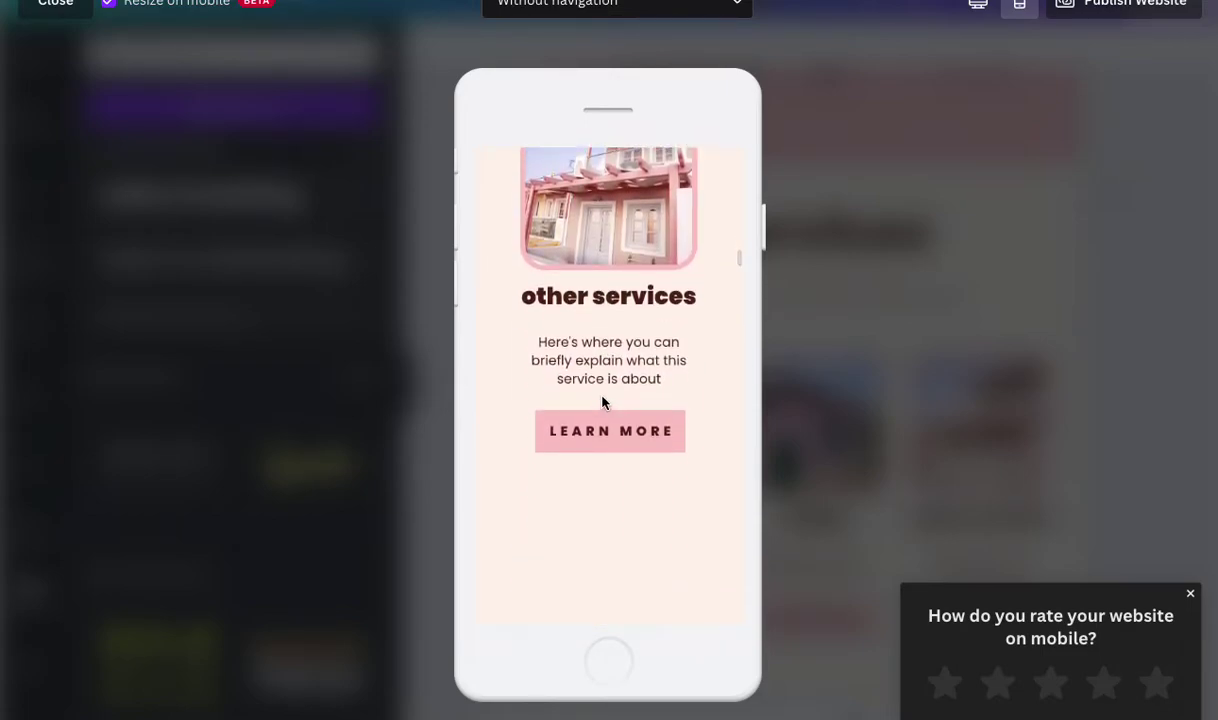
scroll(602, 402, "down", 5)
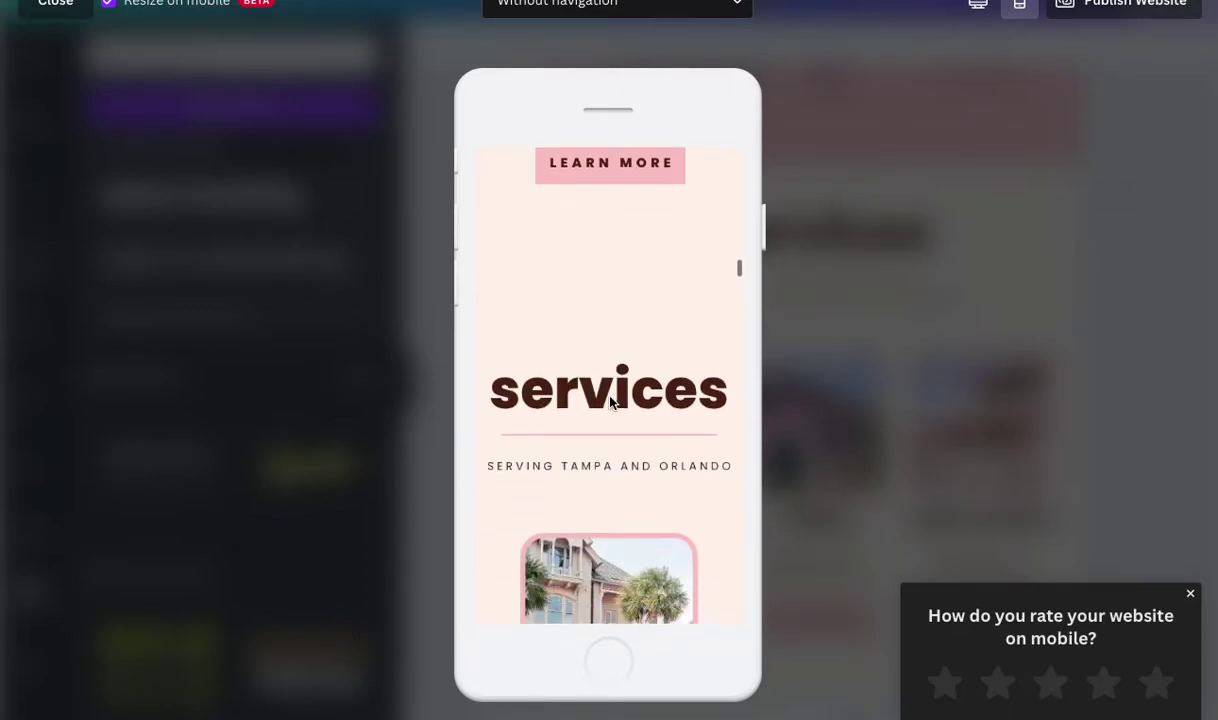
scroll(612, 402, "down", 7)
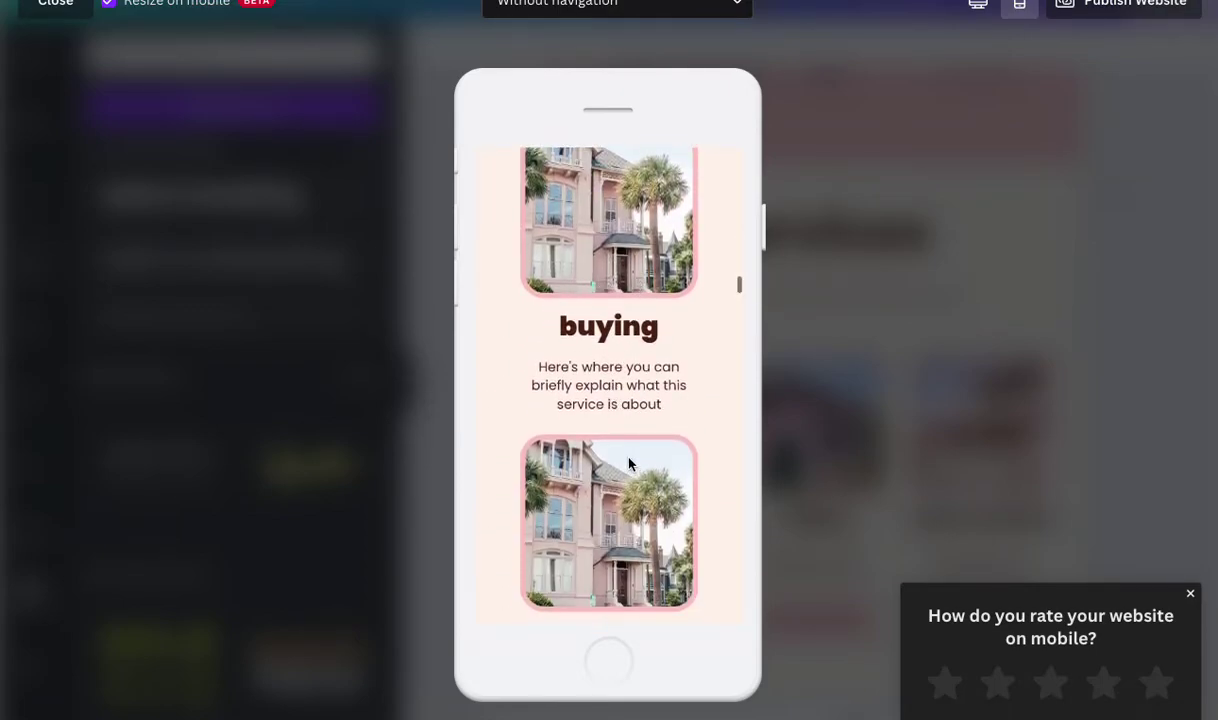
scroll(630, 432, "down", 3)
scroll(624, 236, "down", 10)
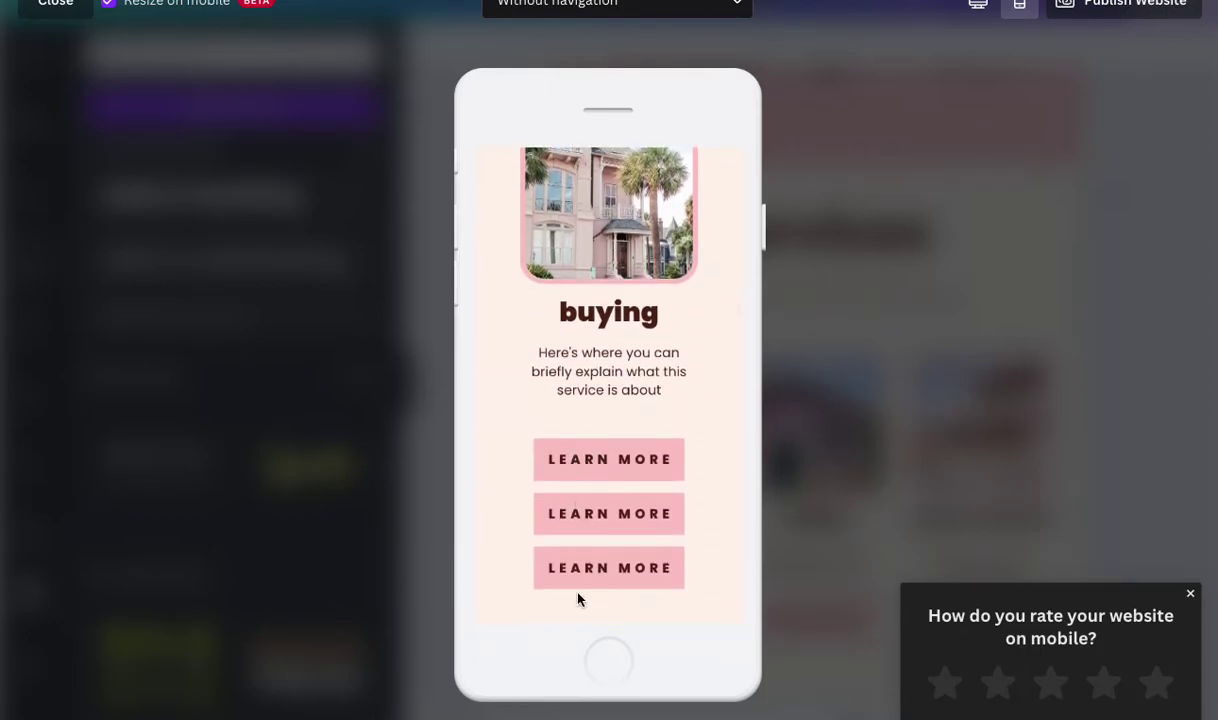
left_click(55, 3)
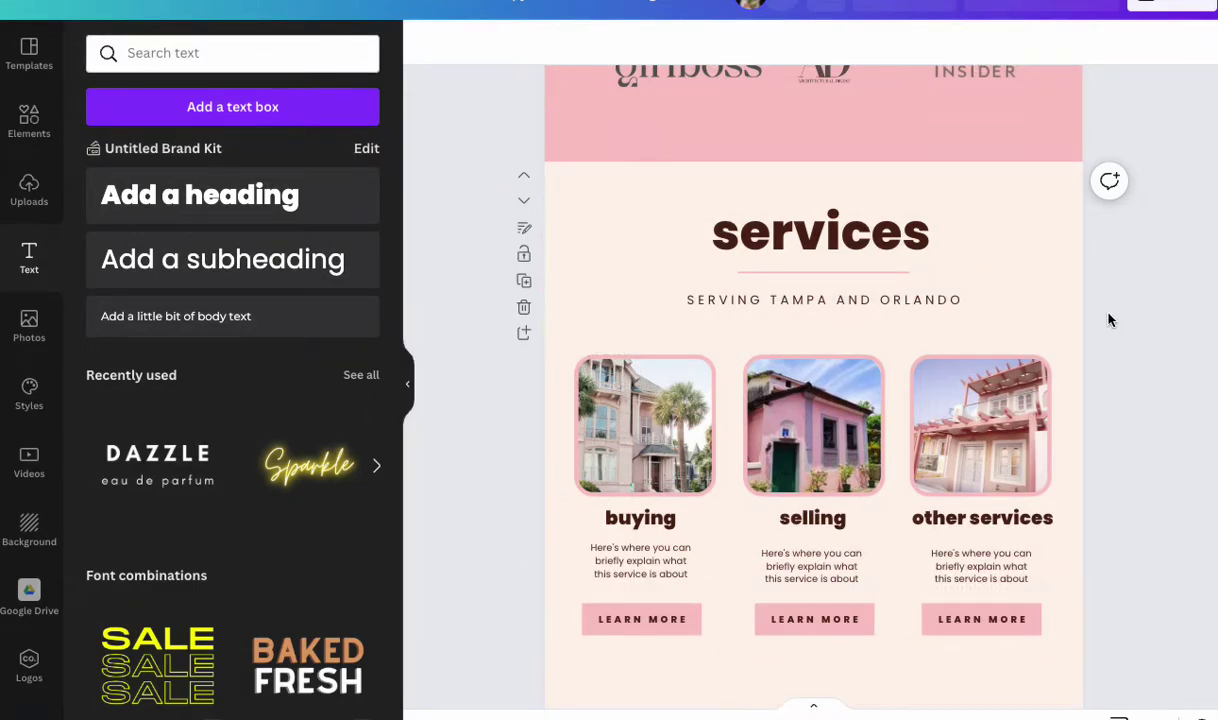
Step: Select the selling column group to inspect its grouping, then deselect it
scroll(1107, 316, "down", 3)
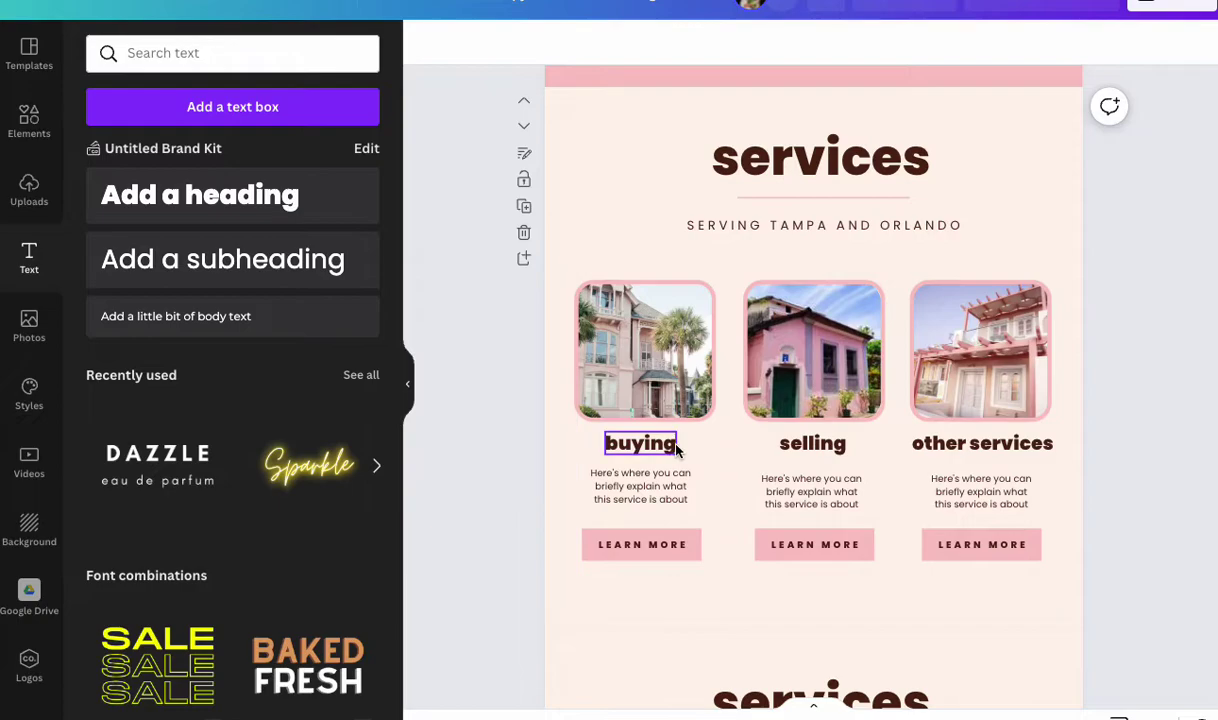
left_click_drag(745, 460, 745, 456)
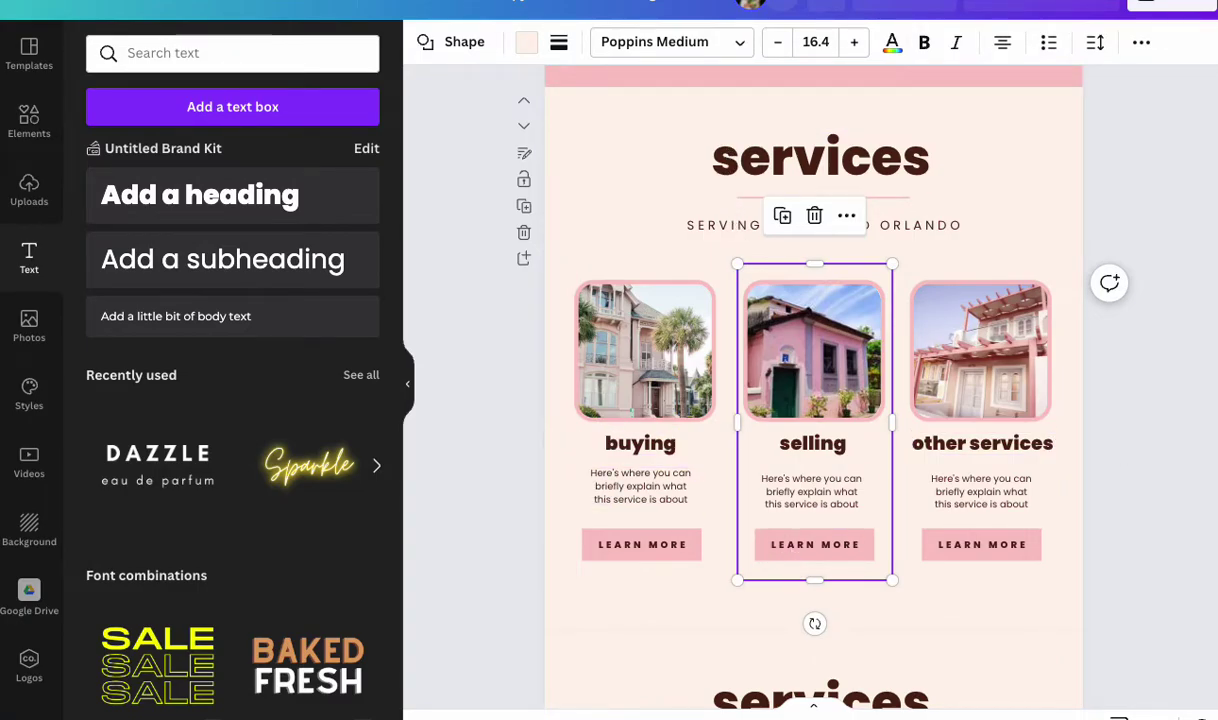
scroll(670, 388, "down", 5)
scroll(772, 255, "up", 3)
scroll(768, 200, "up", 1)
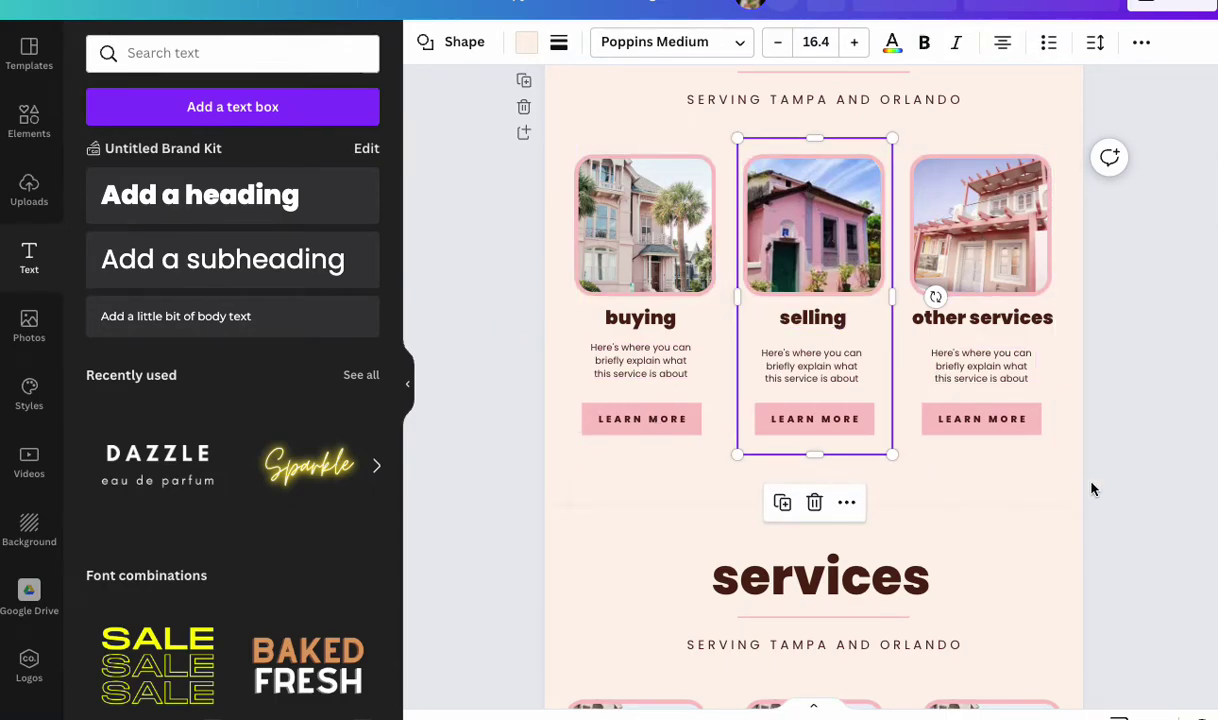
left_click(1126, 481)
Step: Select the selling heading on its own, then check the buying column group
scroll(1126, 482, "down", 3)
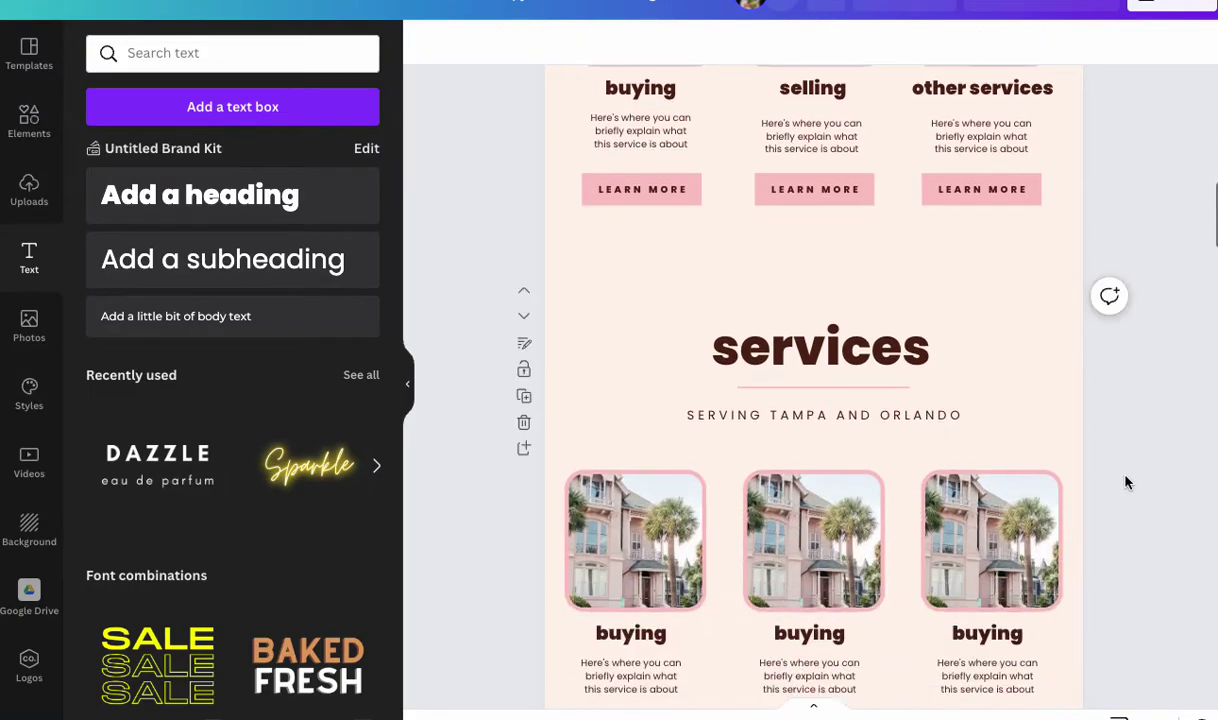
scroll(1126, 476, "down", 2)
scroll(800, 294, "up", 3)
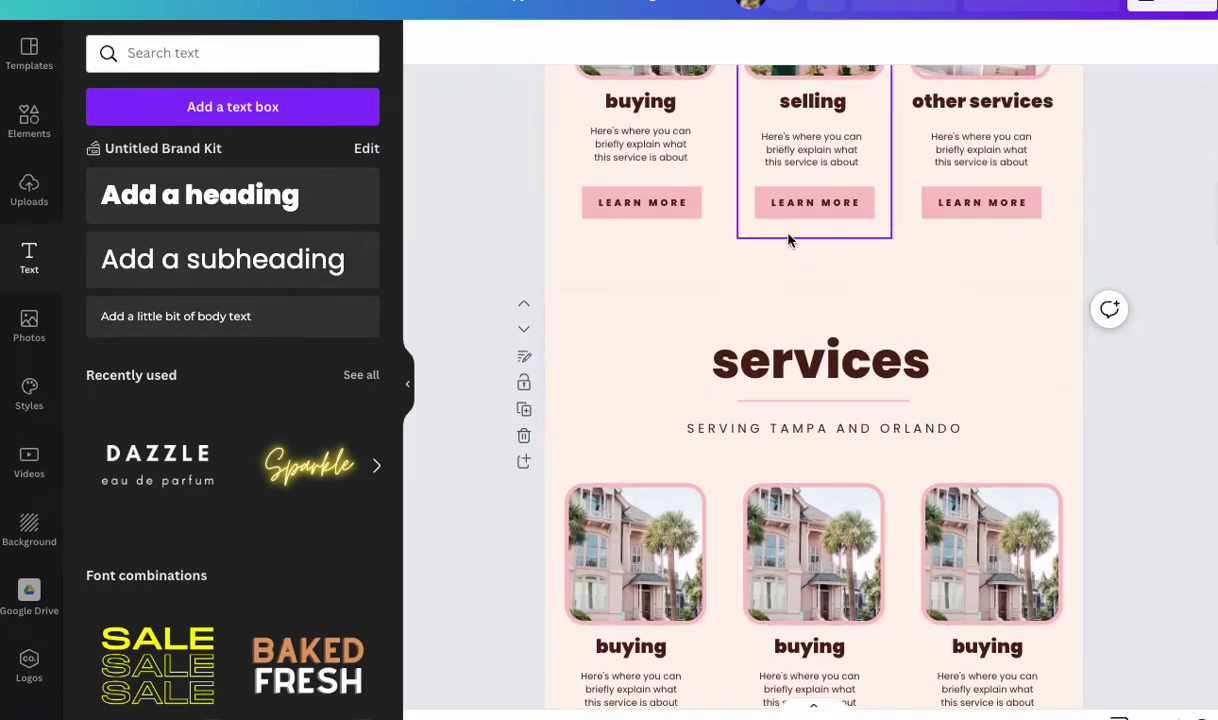
scroll(788, 240, "down", 2)
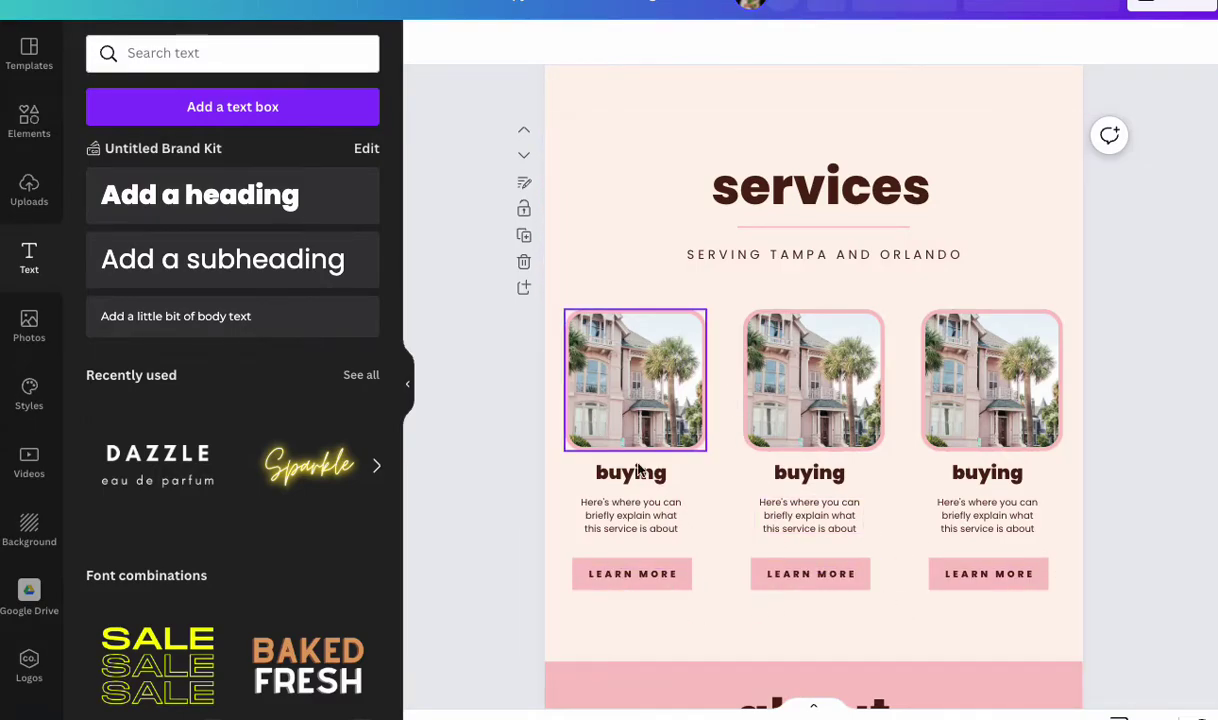
scroll(644, 460, "up", 4)
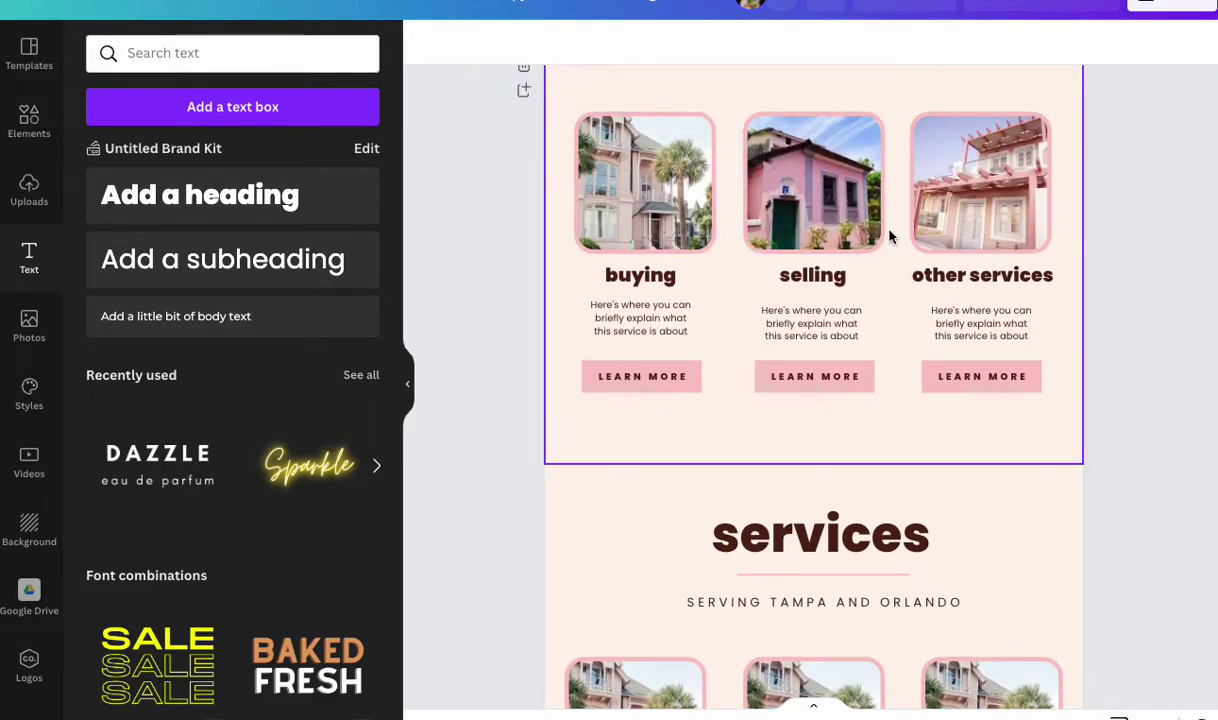
left_click(812, 275)
left_click_drag(813, 278, 815, 278)
left_click(979, 443)
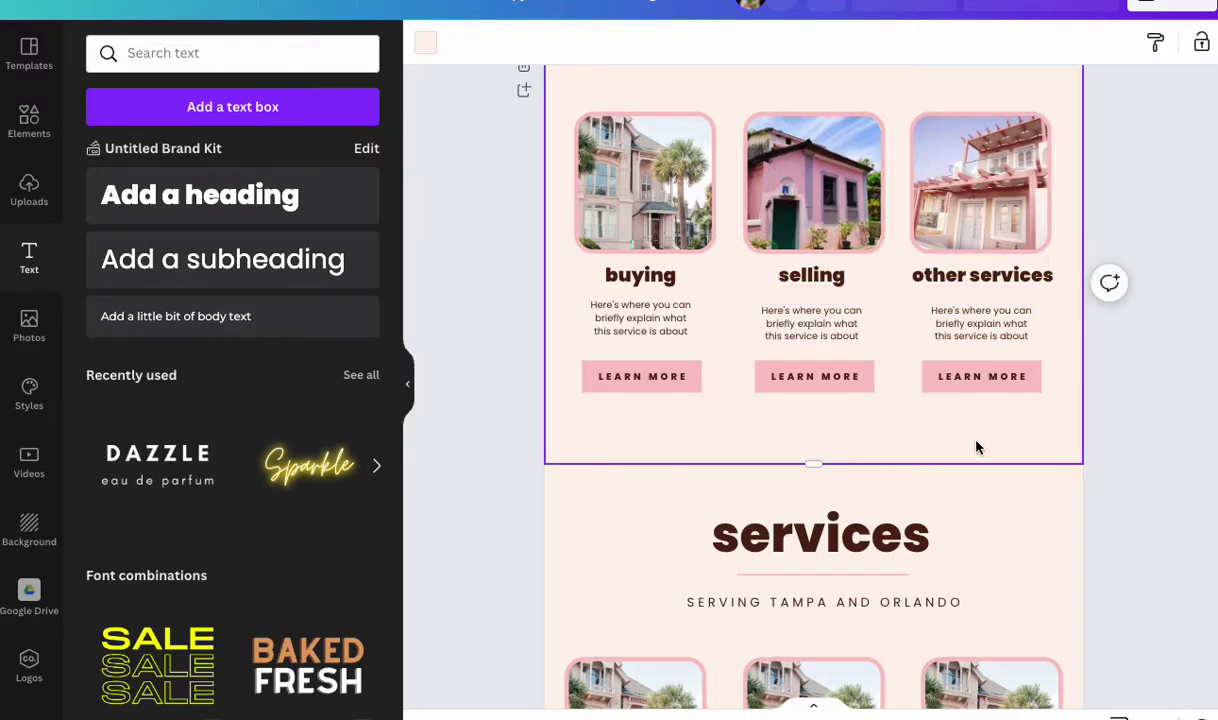
left_click(706, 404)
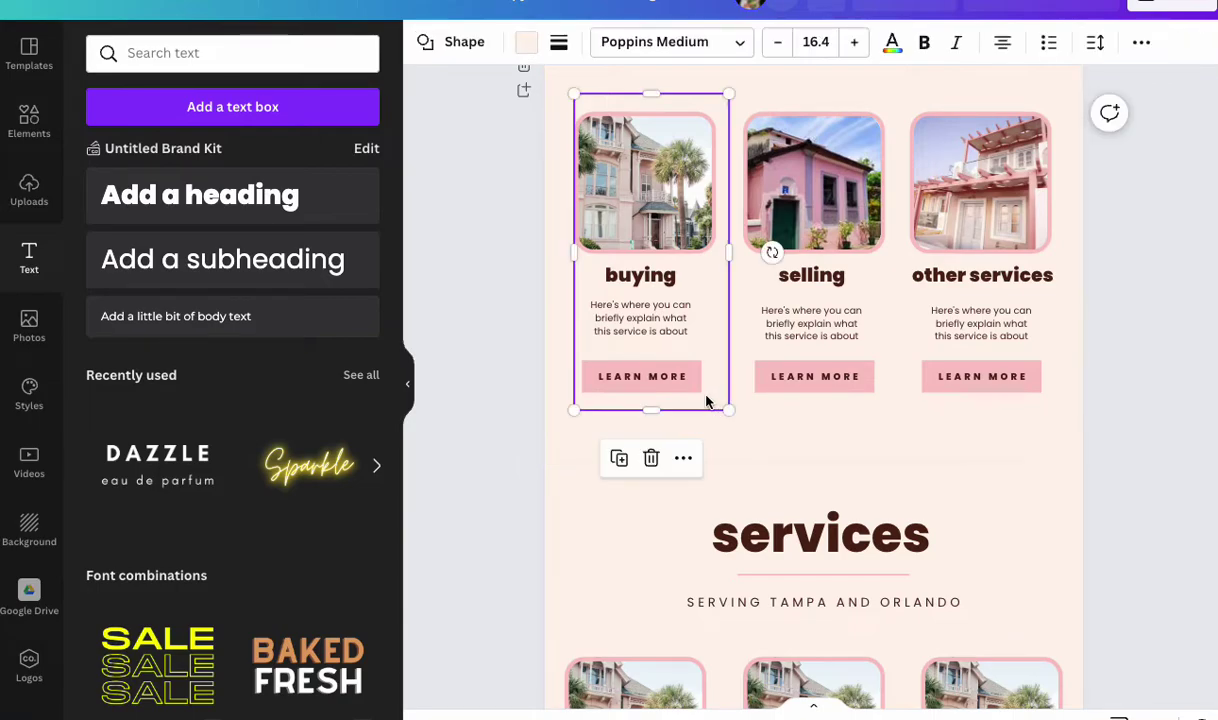
left_click(1177, 421)
scroll(1169, 435, "down", 4)
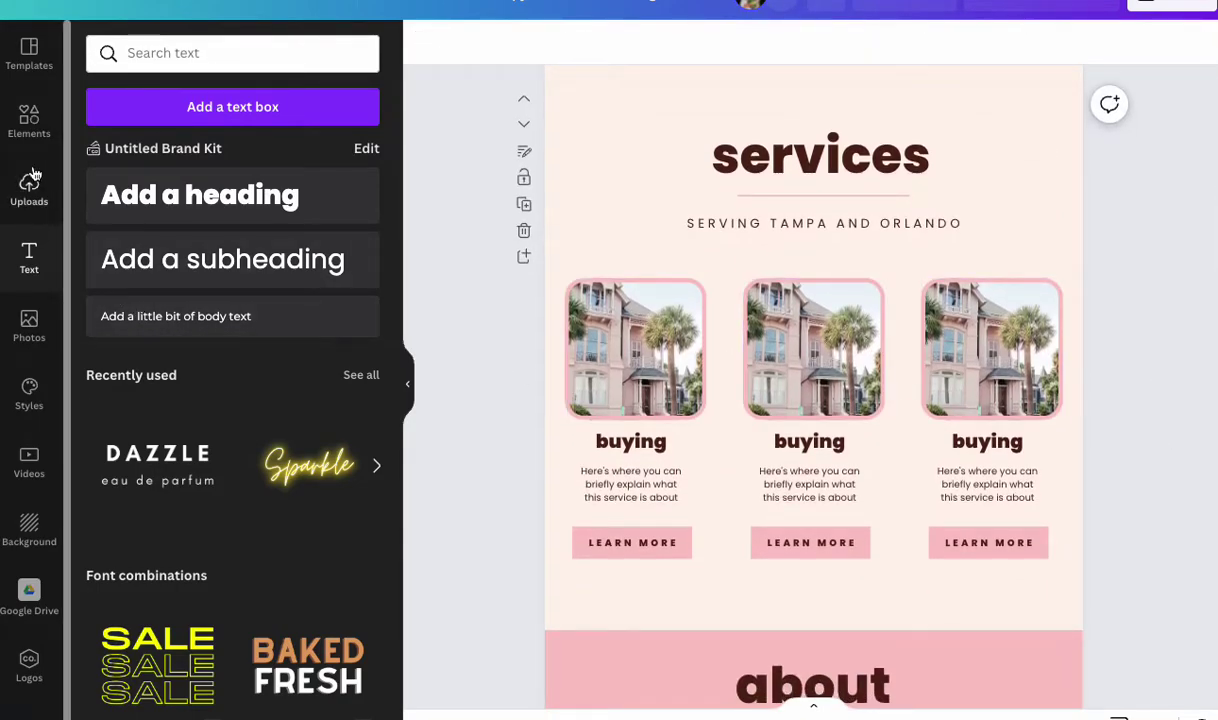
Step: Add a square shape from the graphics library and fill it light cream
left_click(29, 120)
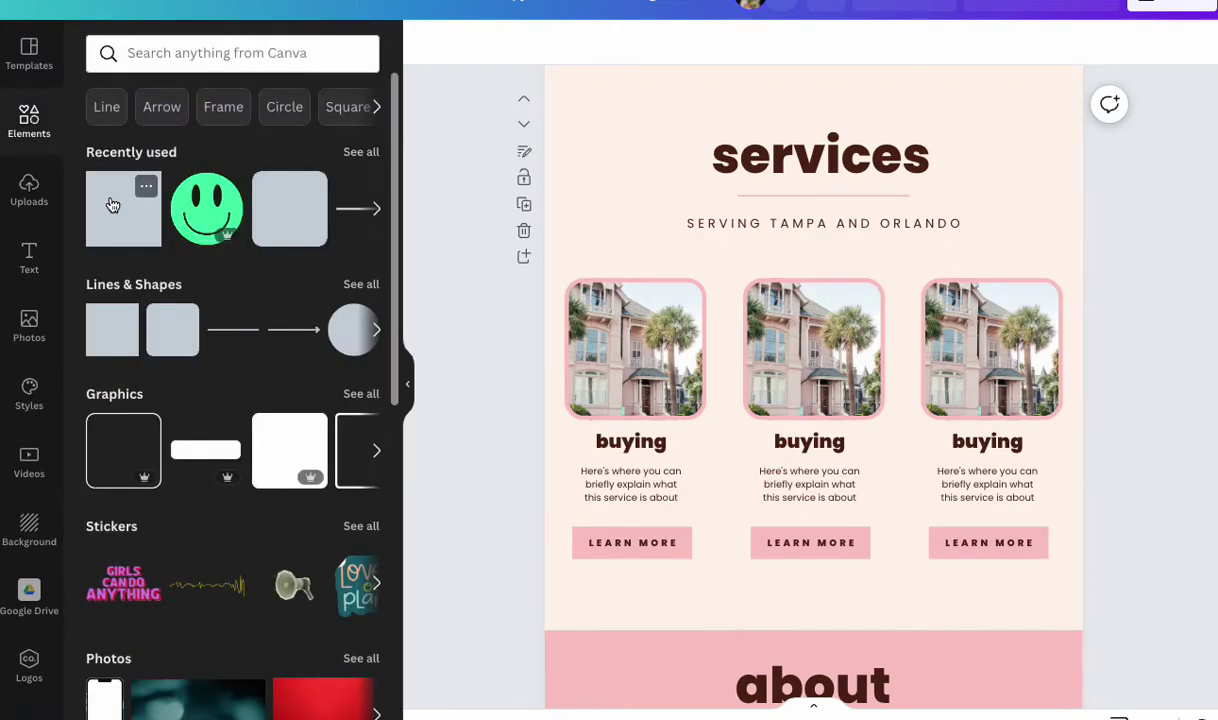
left_click(110, 330)
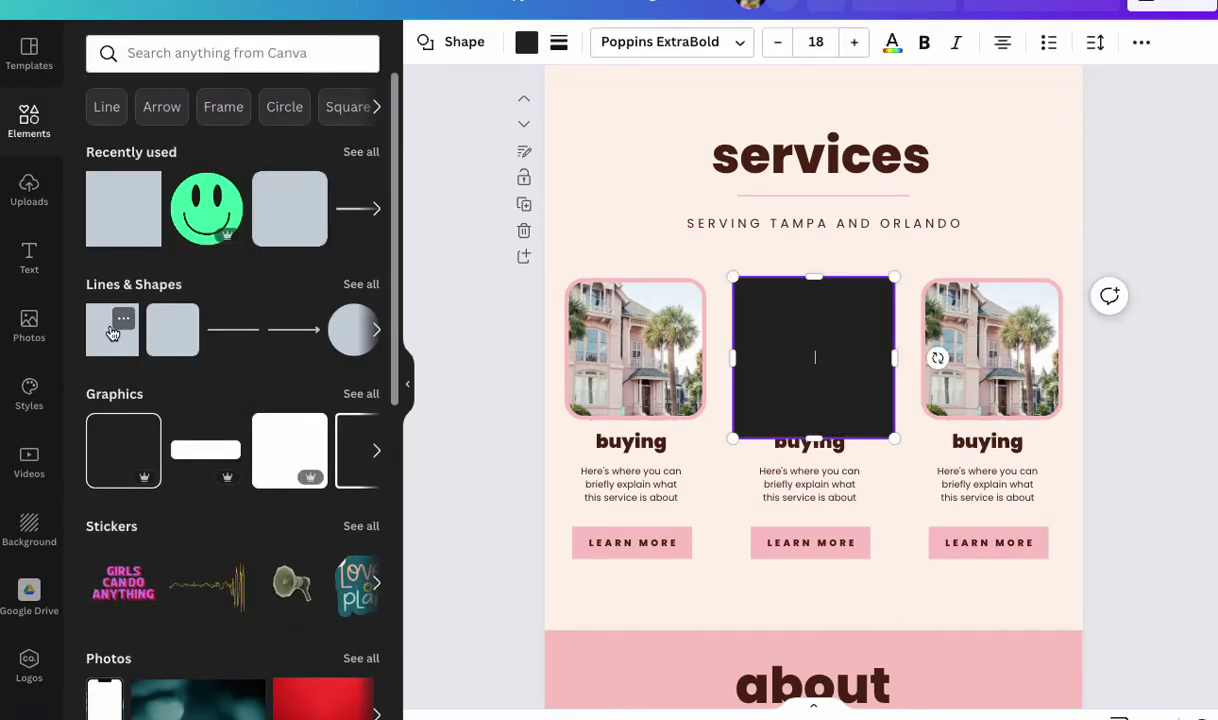
left_click(526, 42)
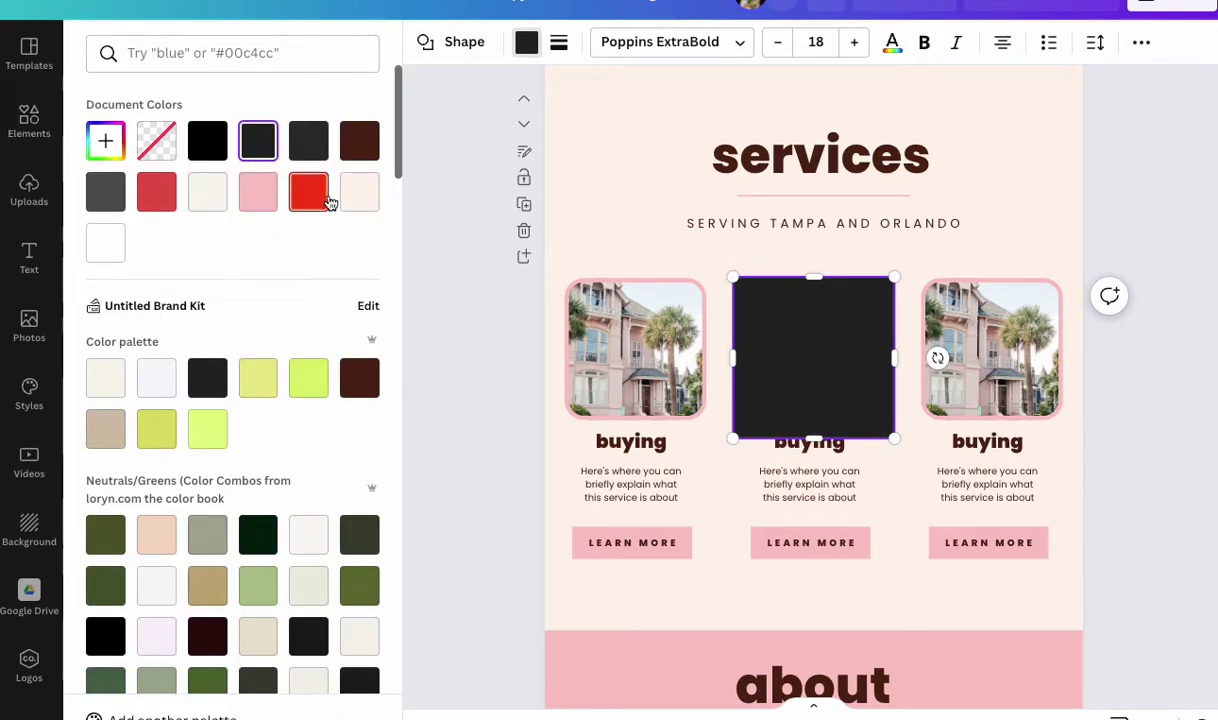
left_click(360, 191)
Step: Stretch the cream square over the first service card and send it to the back
left_click_drag(790, 320, 612, 296)
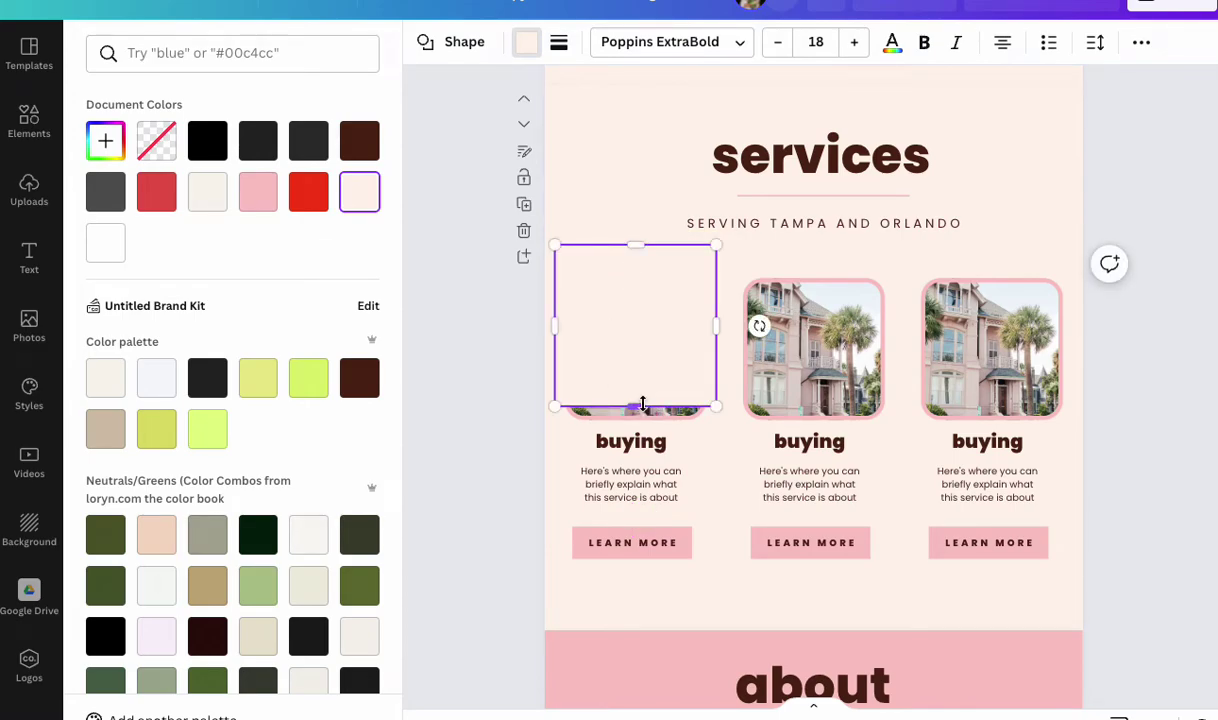
left_click_drag(637, 407, 661, 580)
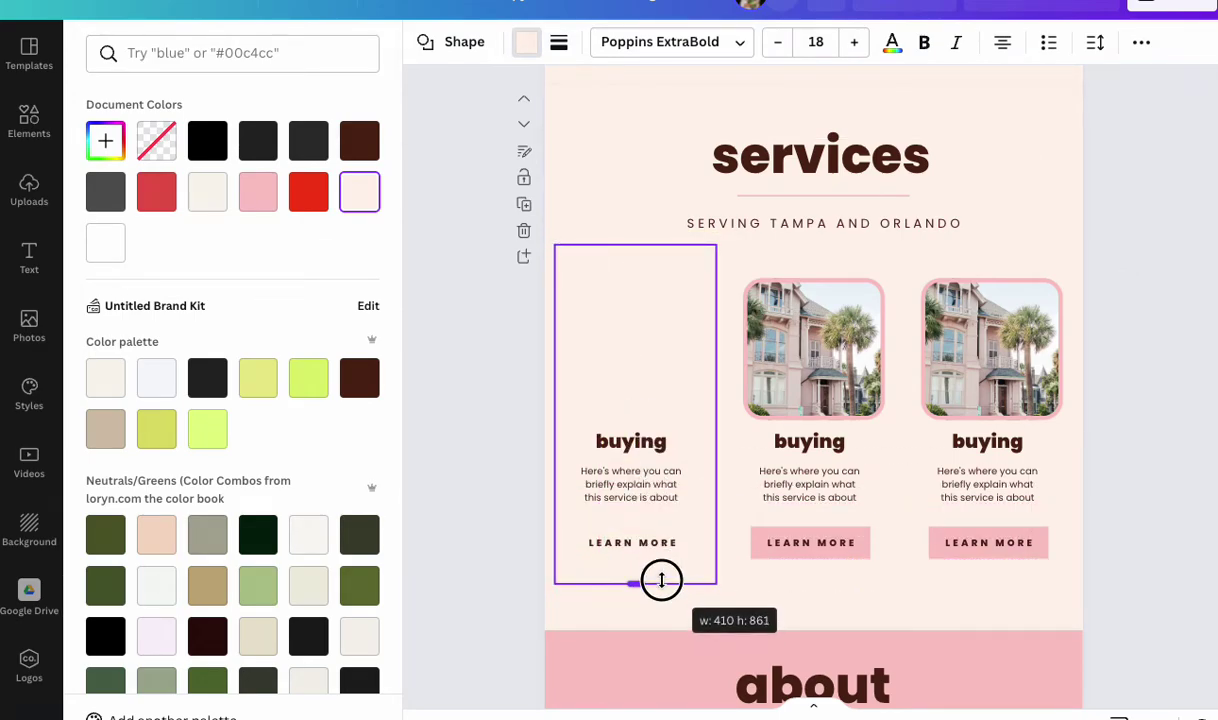
left_click_drag(699, 503, 697, 512)
right_click(698, 512)
left_click(718, 548)
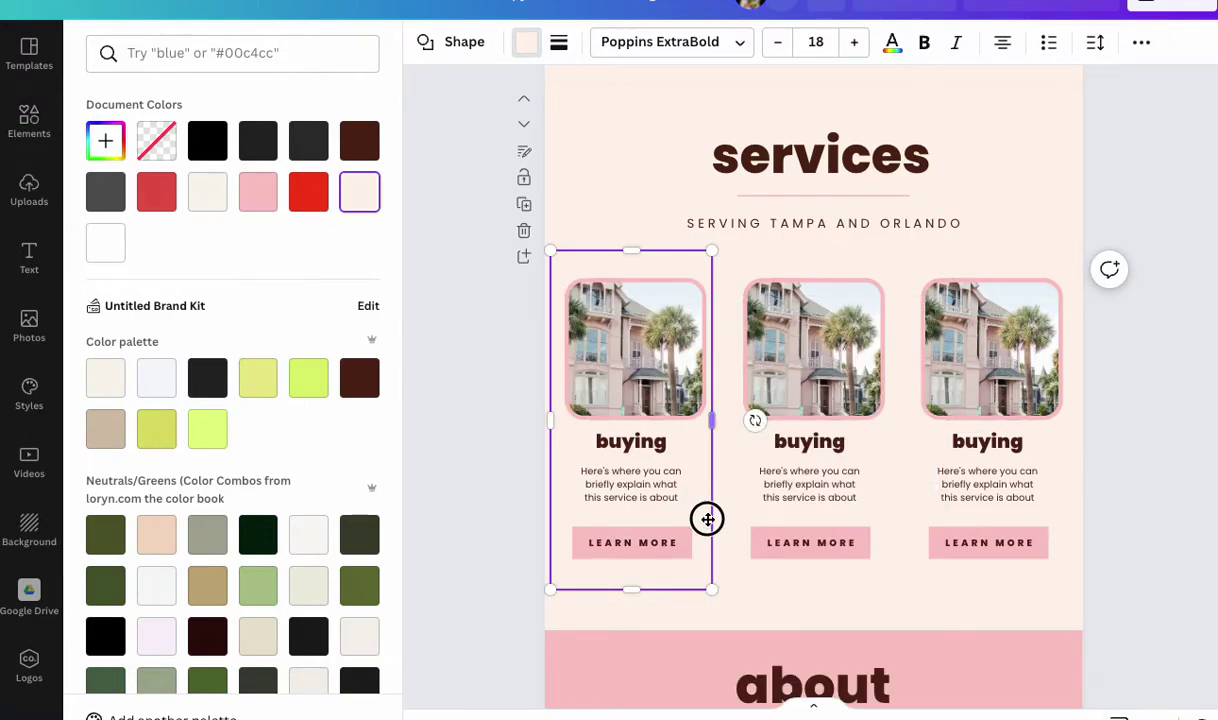
left_click_drag(707, 519, 707, 521)
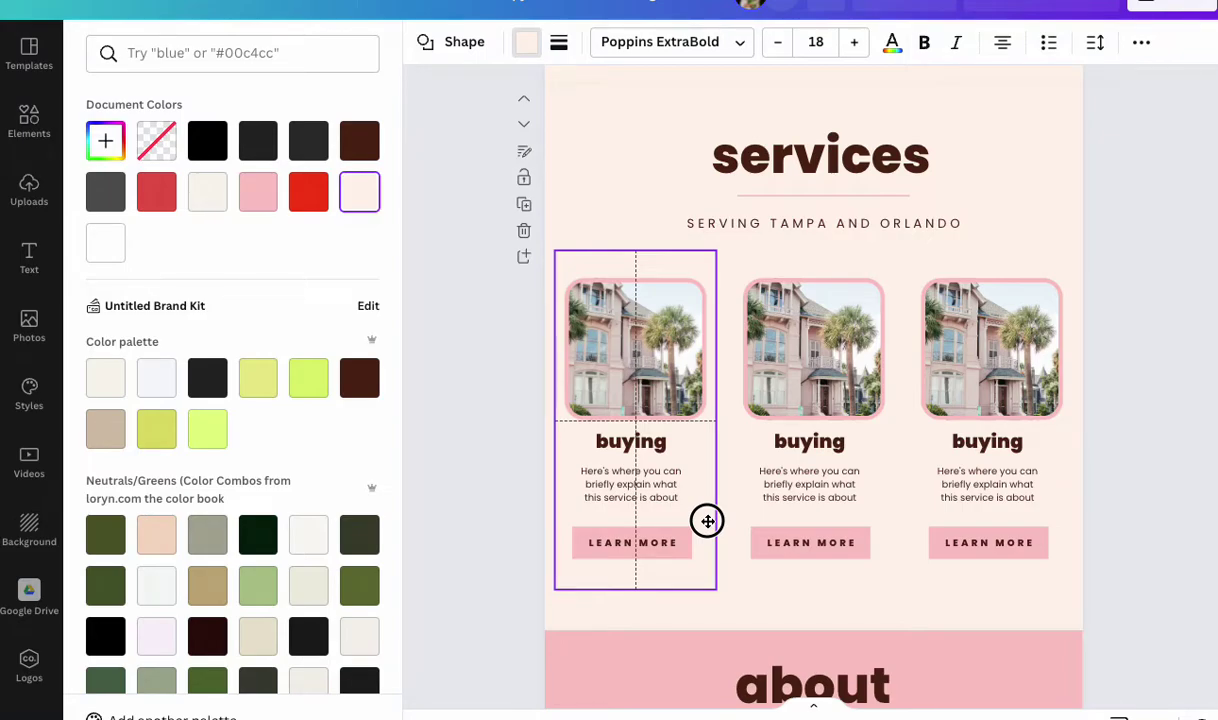
left_click_drag(707, 521, 707, 522)
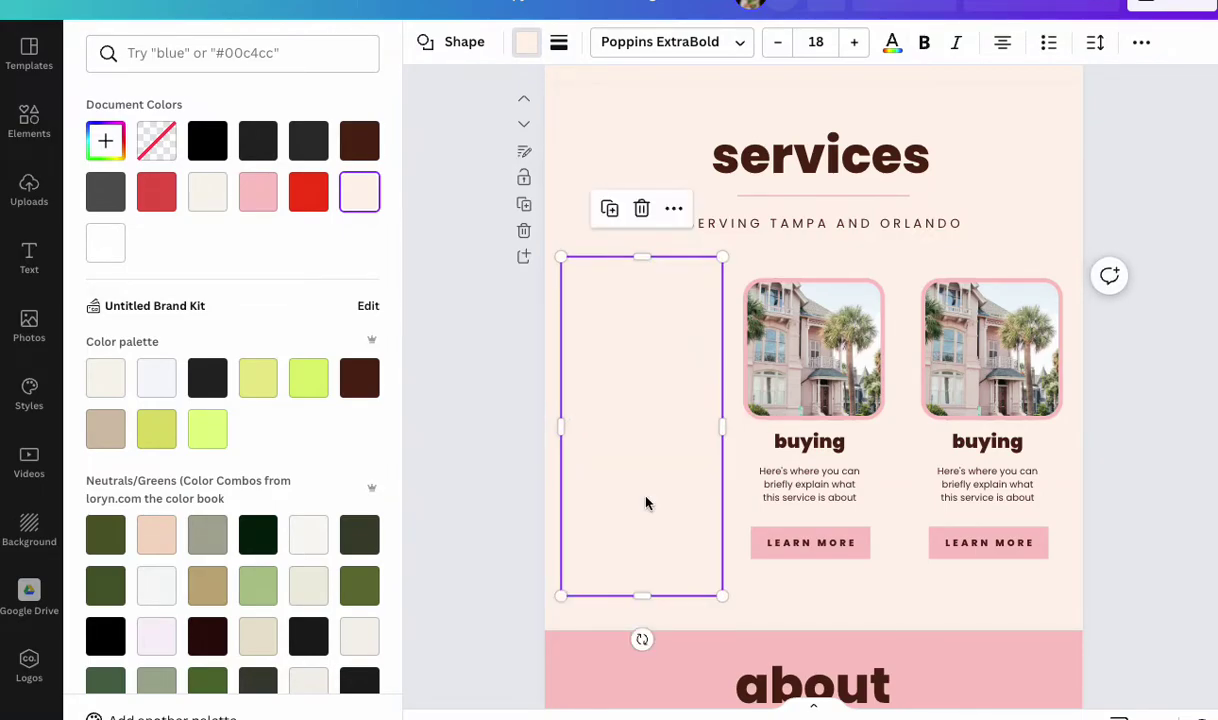
Step: Move the cream square behind the middle service card, sent to the back
left_click_drag(626, 454, 797, 457)
right_click(797, 457)
left_click(853, 547)
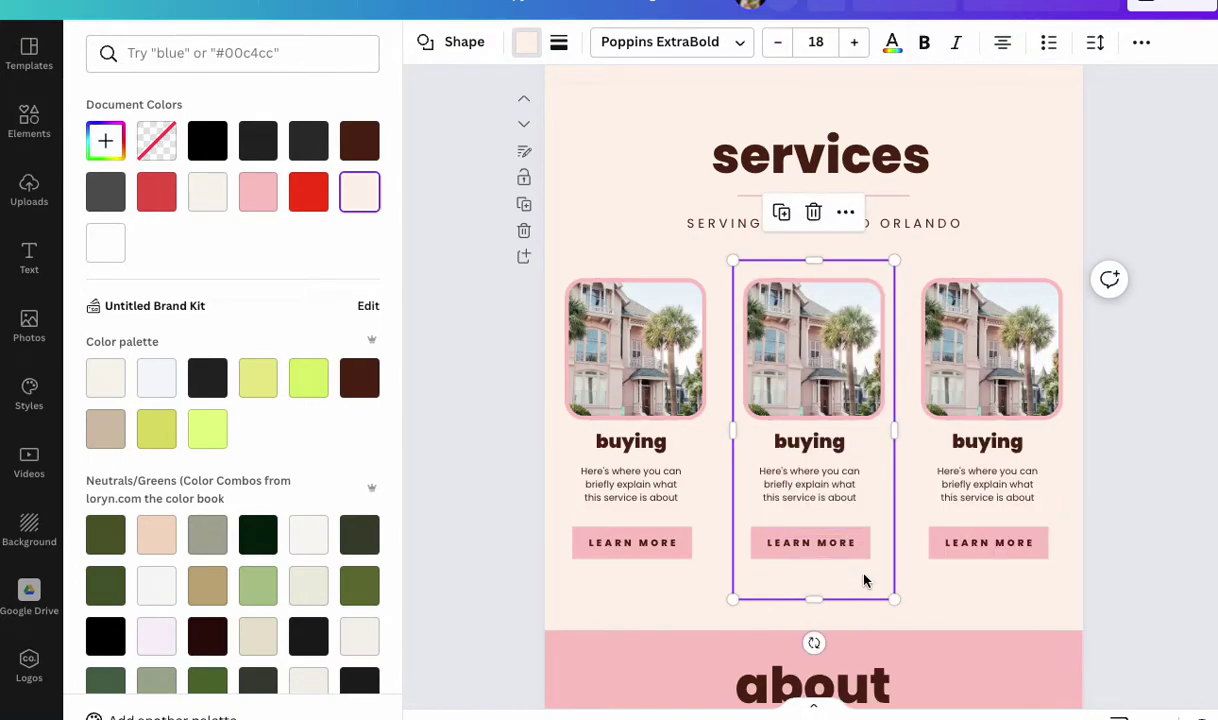
left_click_drag(865, 580, 859, 584)
Step: Paste a copy of the cream square and place it behind the right card
key("ctrl+v")
left_click_drag(699, 508, 1014, 481)
left_click(888, 531)
left_click_drag(888, 531, 976, 555)
right_click(962, 533)
left_click(1022, 547)
left_click_drag(927, 566, 924, 566)
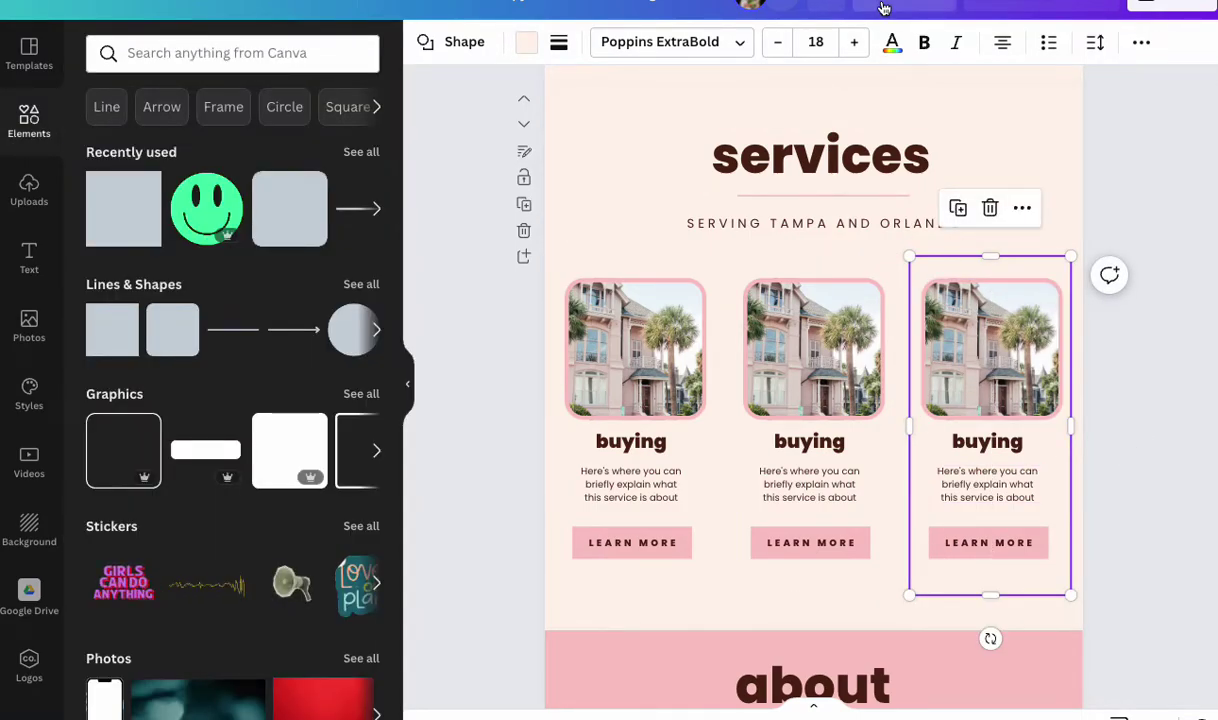
left_click(883, 8)
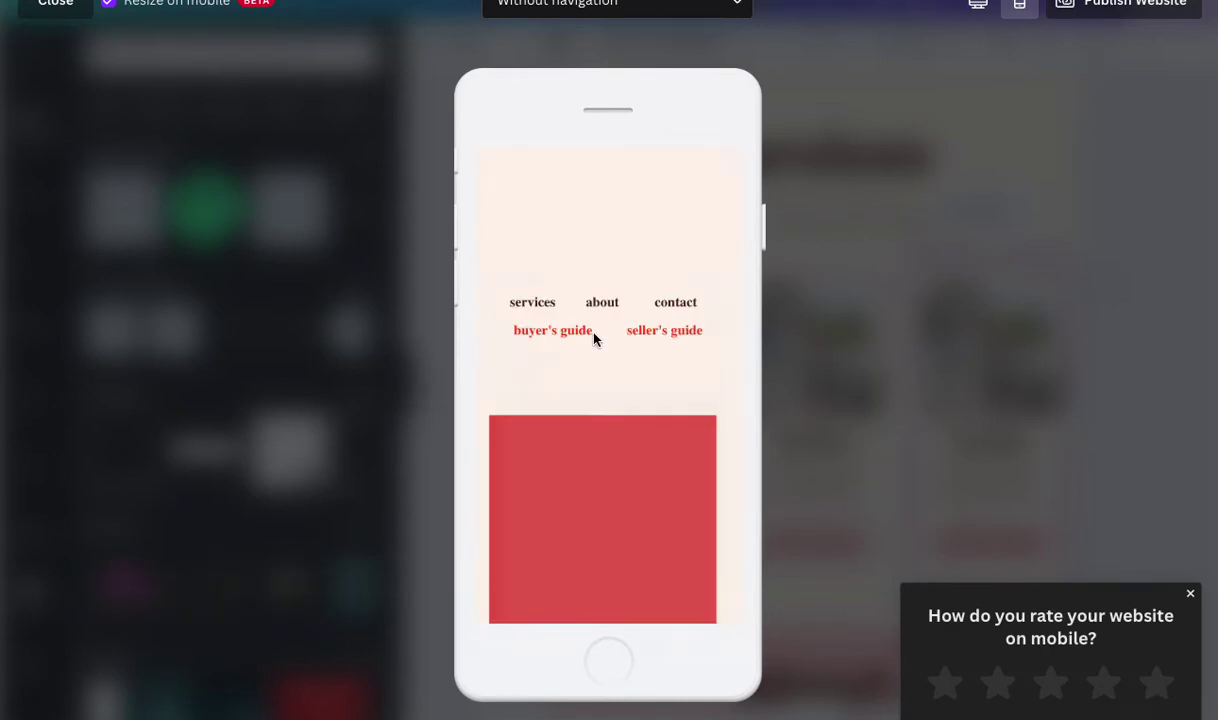
scroll(612, 360, "down", 5)
scroll(615, 362, "down", 15)
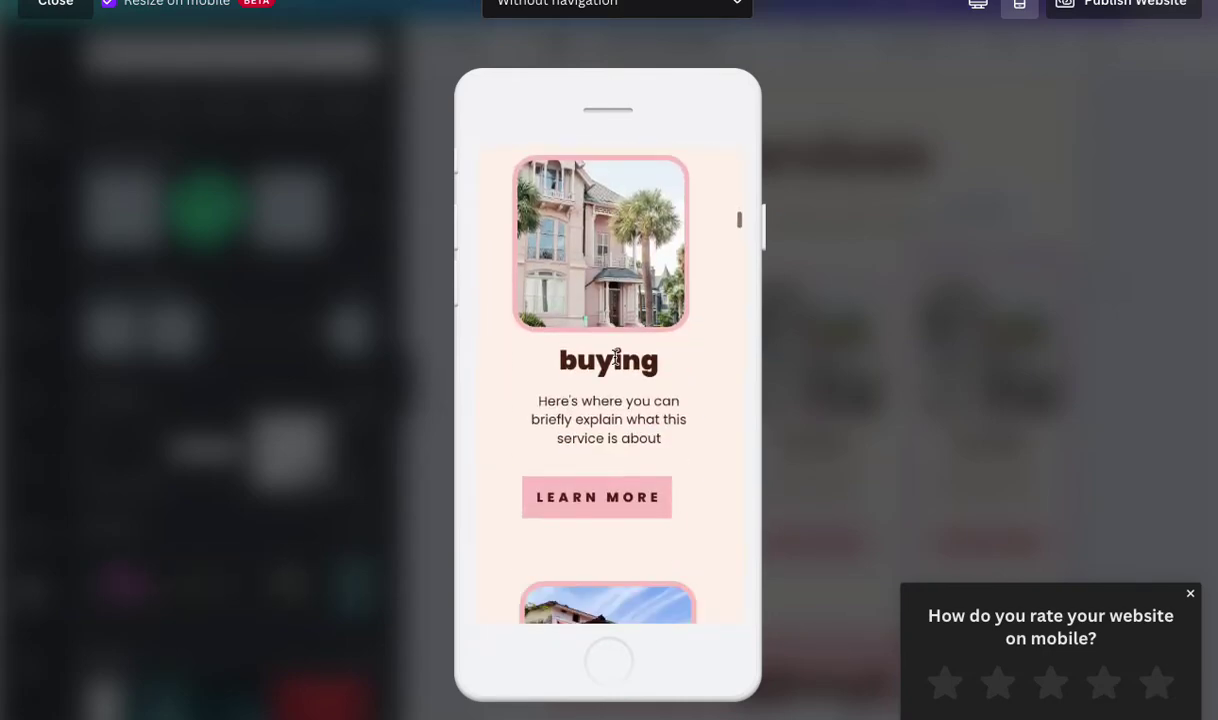
scroll(616, 365, "down", 8)
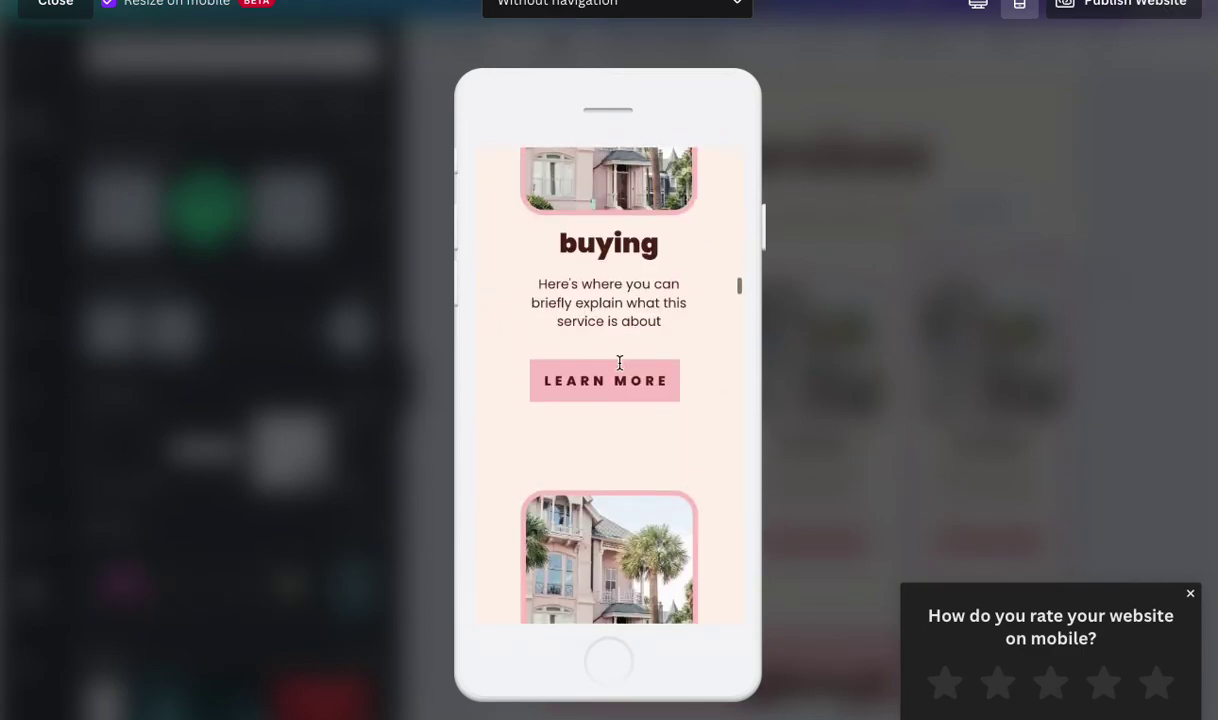
scroll(614, 400, "down", 5)
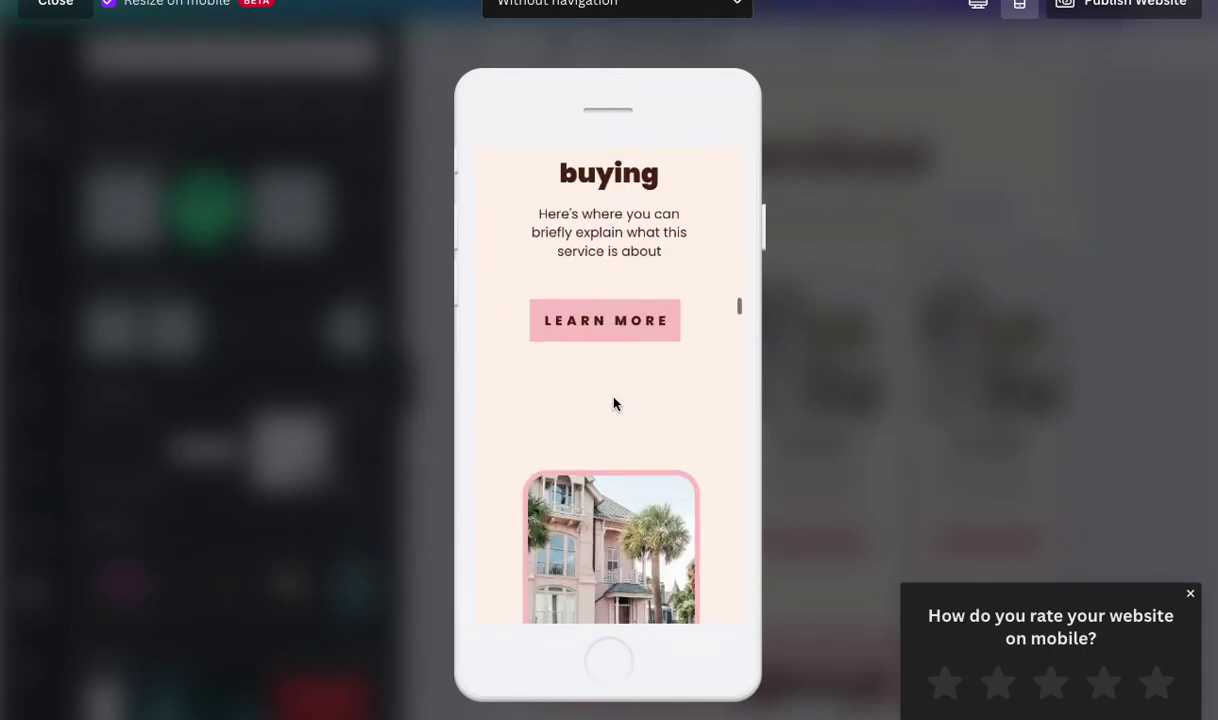
scroll(615, 402, "down", 5)
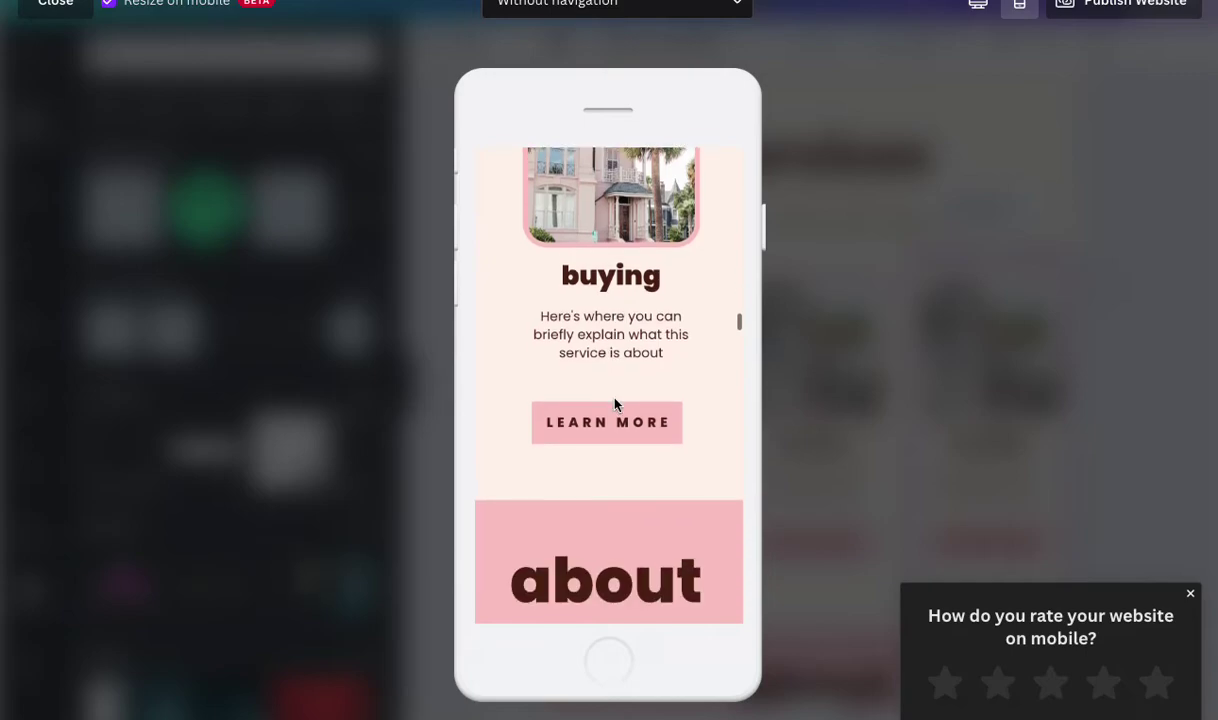
scroll(608, 406, "down", 3)
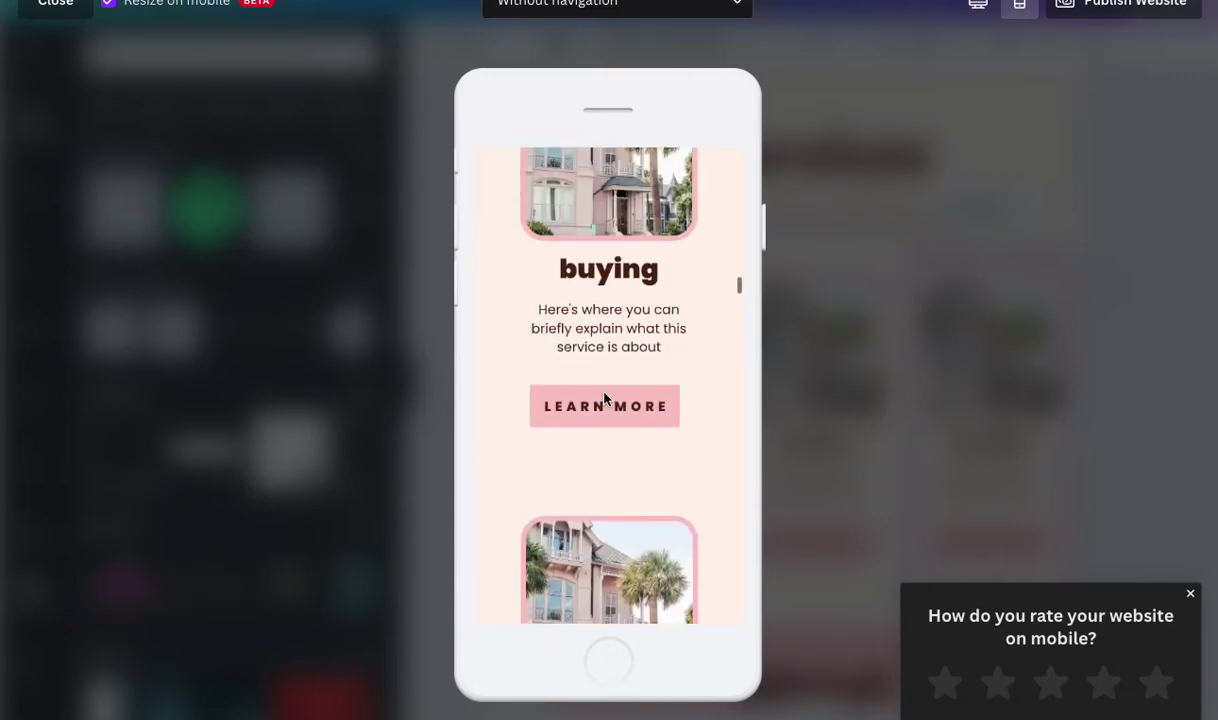
scroll(604, 399, "up", 10)
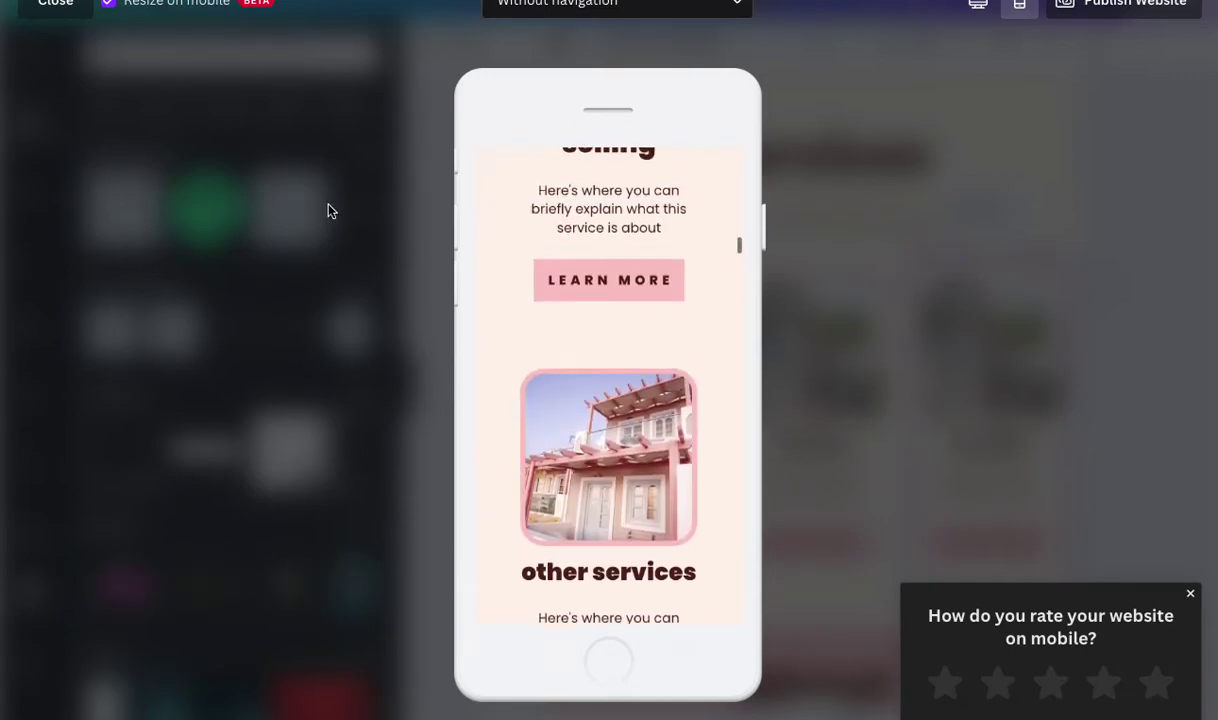
left_click(81, 26)
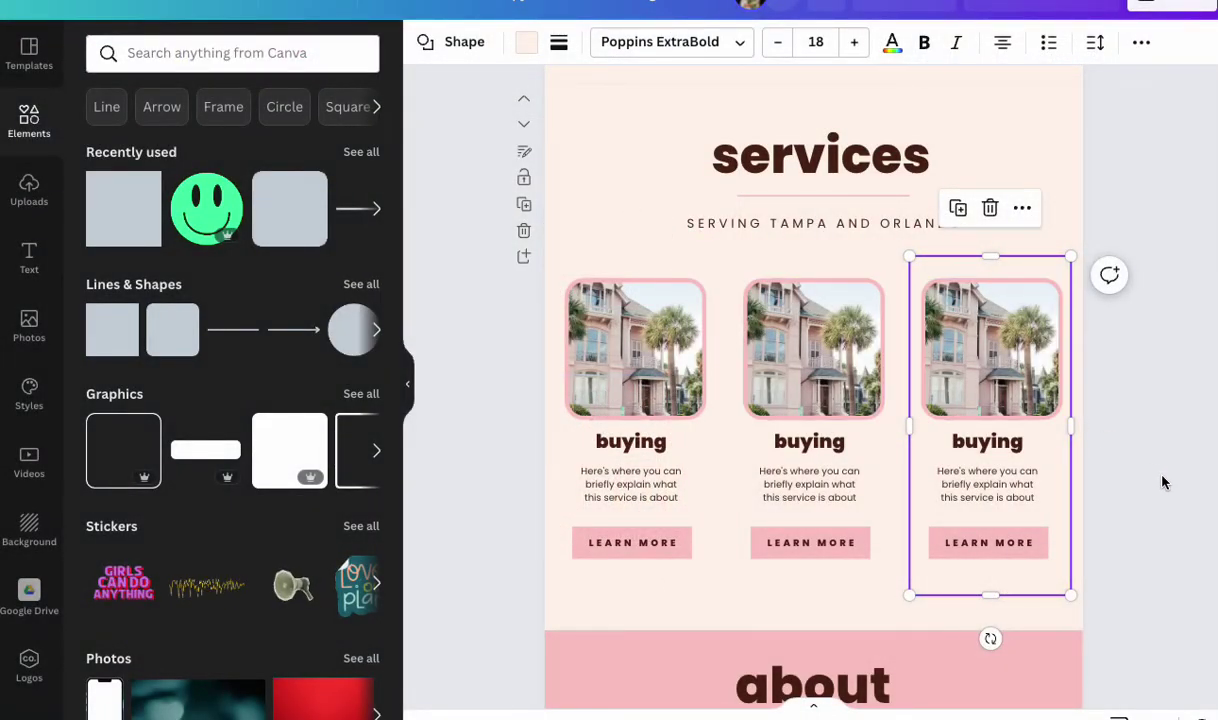
Step: Enter and exit text editing on the first LEARN MORE button
scroll(635, 435, "up", 4)
scroll(646, 425, "up", 2)
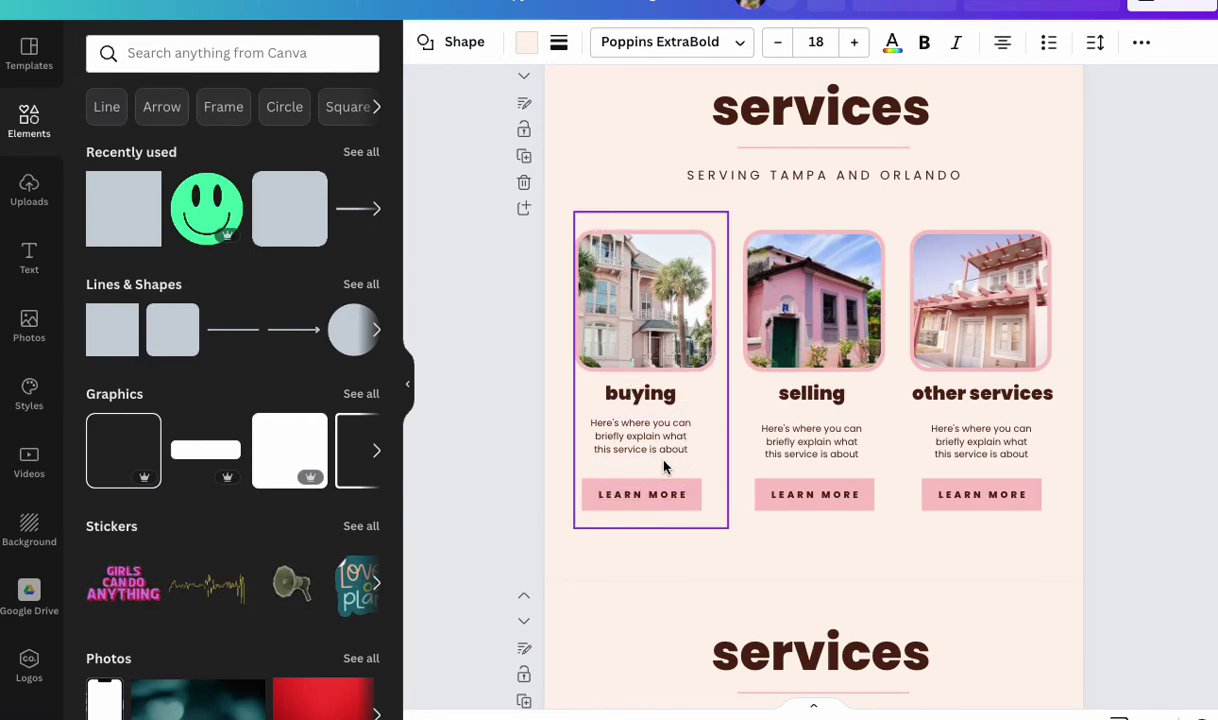
double_click(605, 508)
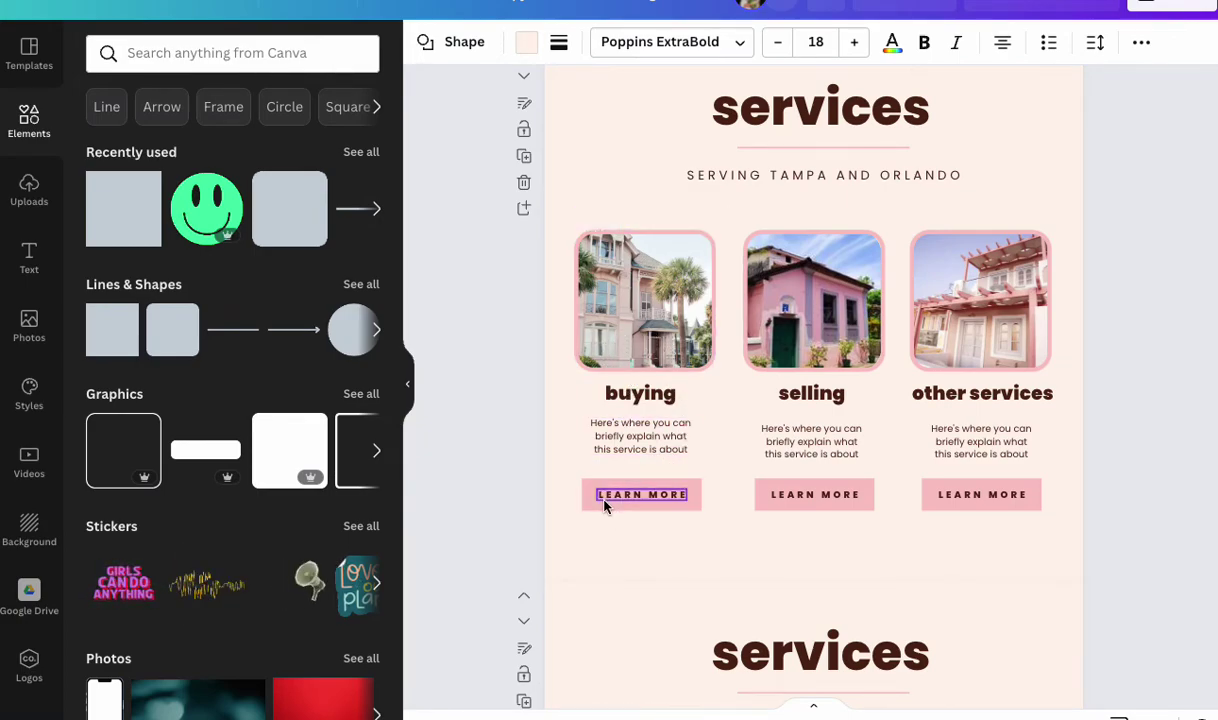
key("Escape")
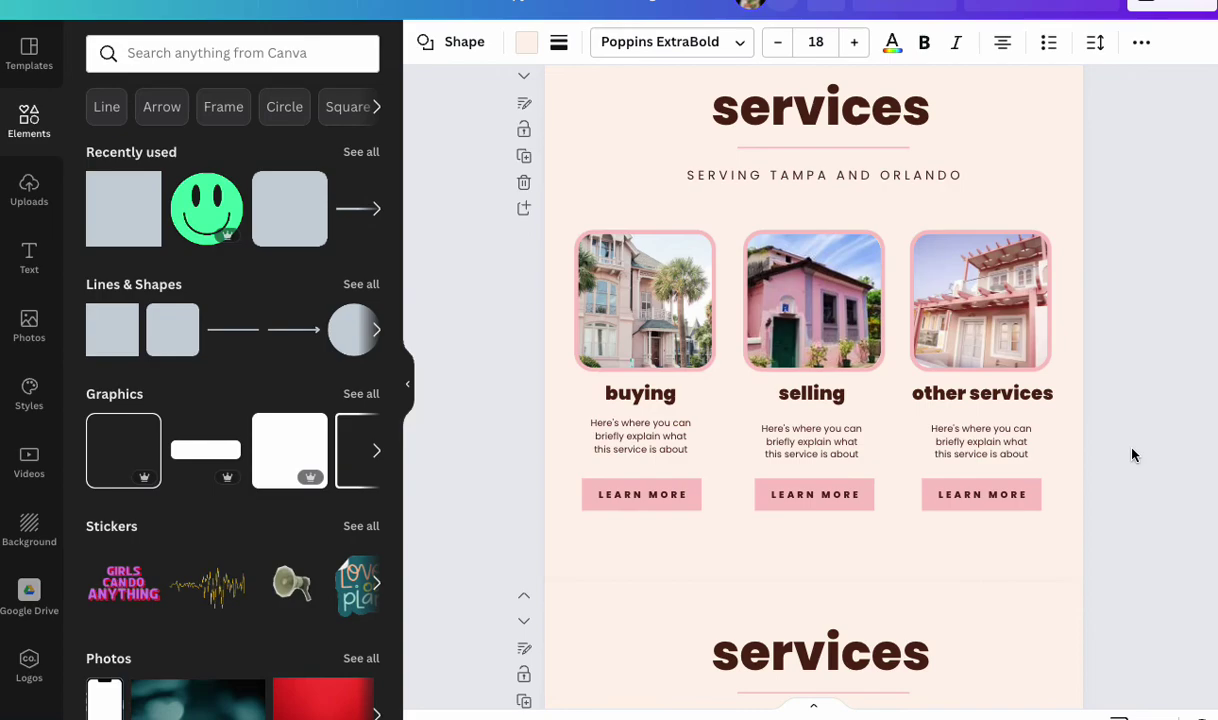
Step: Open the phone preview and scroll down to the selling card with its LEARN MORE button
scroll(1133, 453, "down", 7)
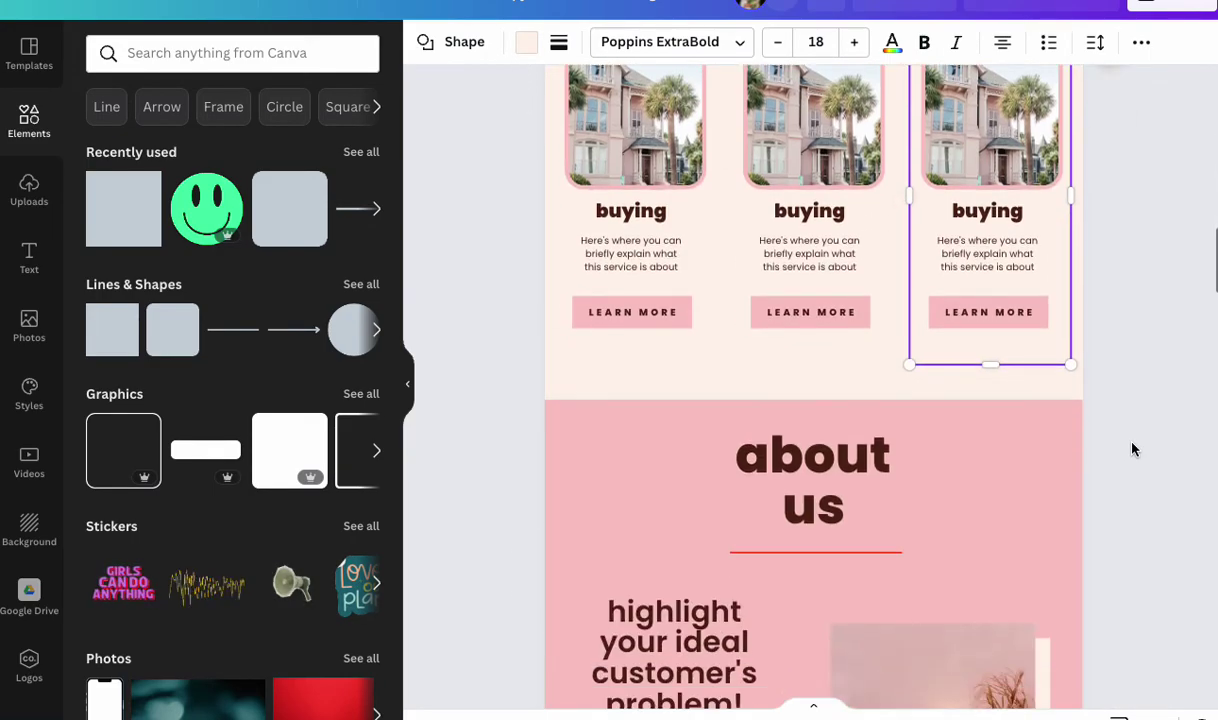
scroll(1133, 450, "up", 4)
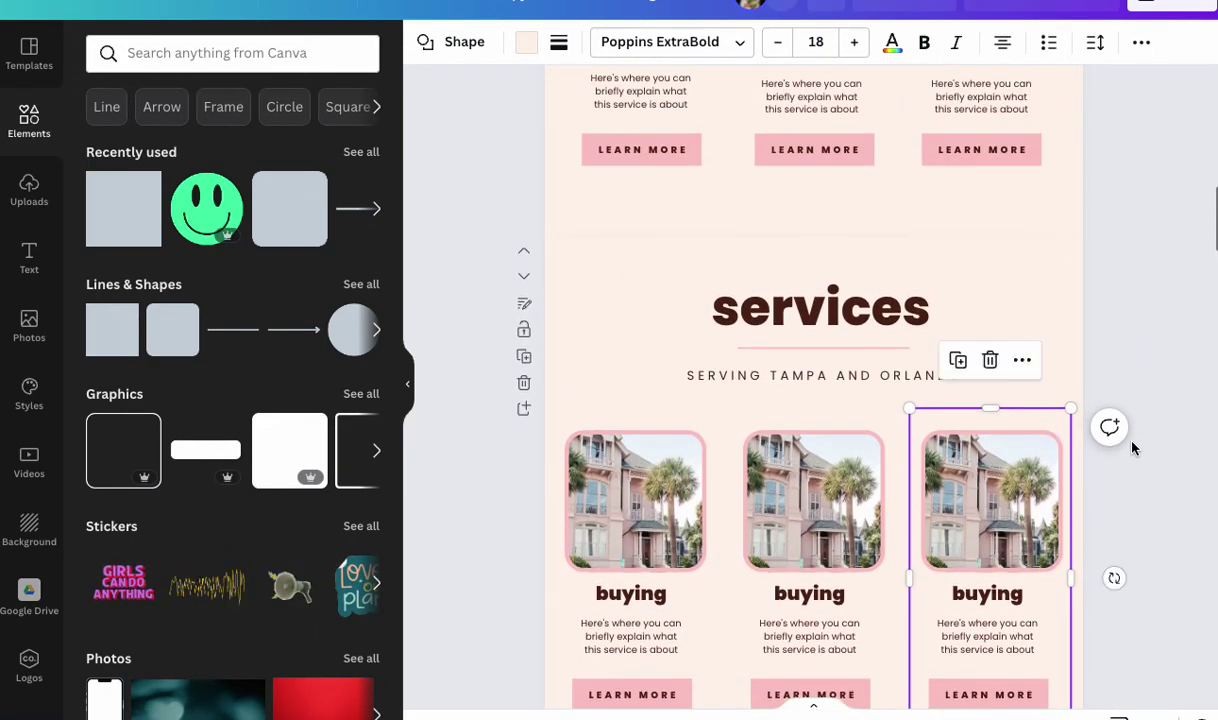
scroll(1133, 449, "down", 1)
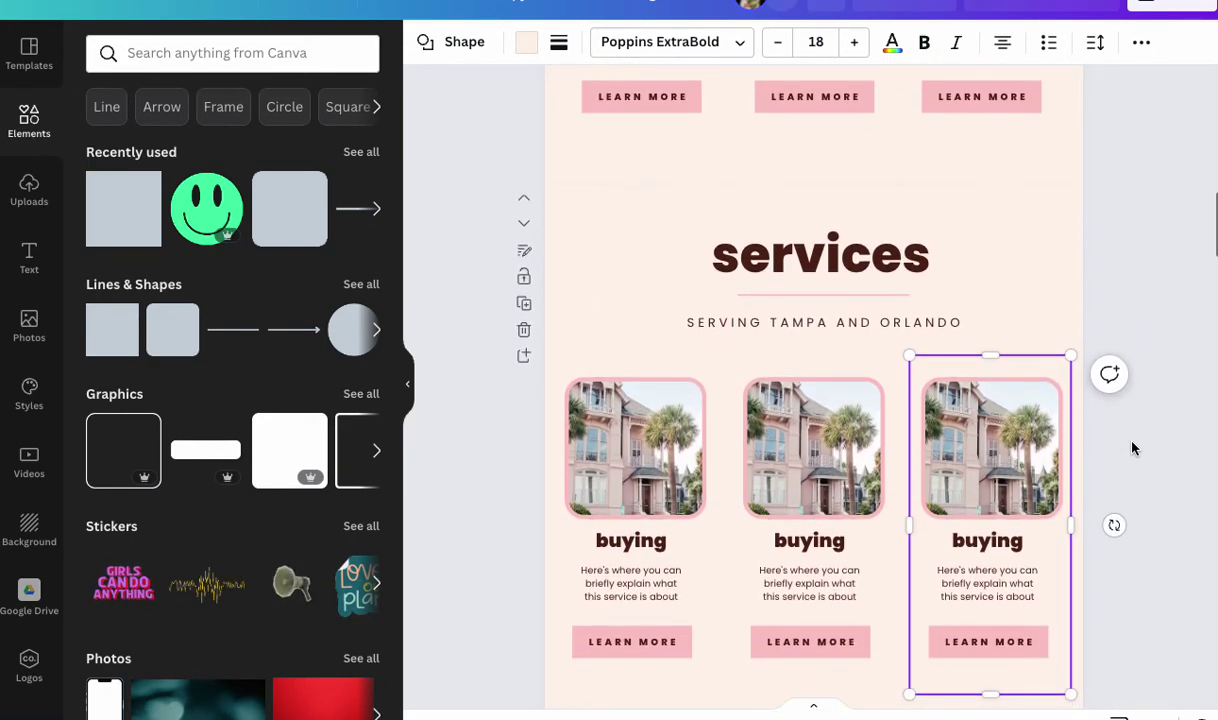
left_click(900, 14)
scroll(663, 330, "down", 6)
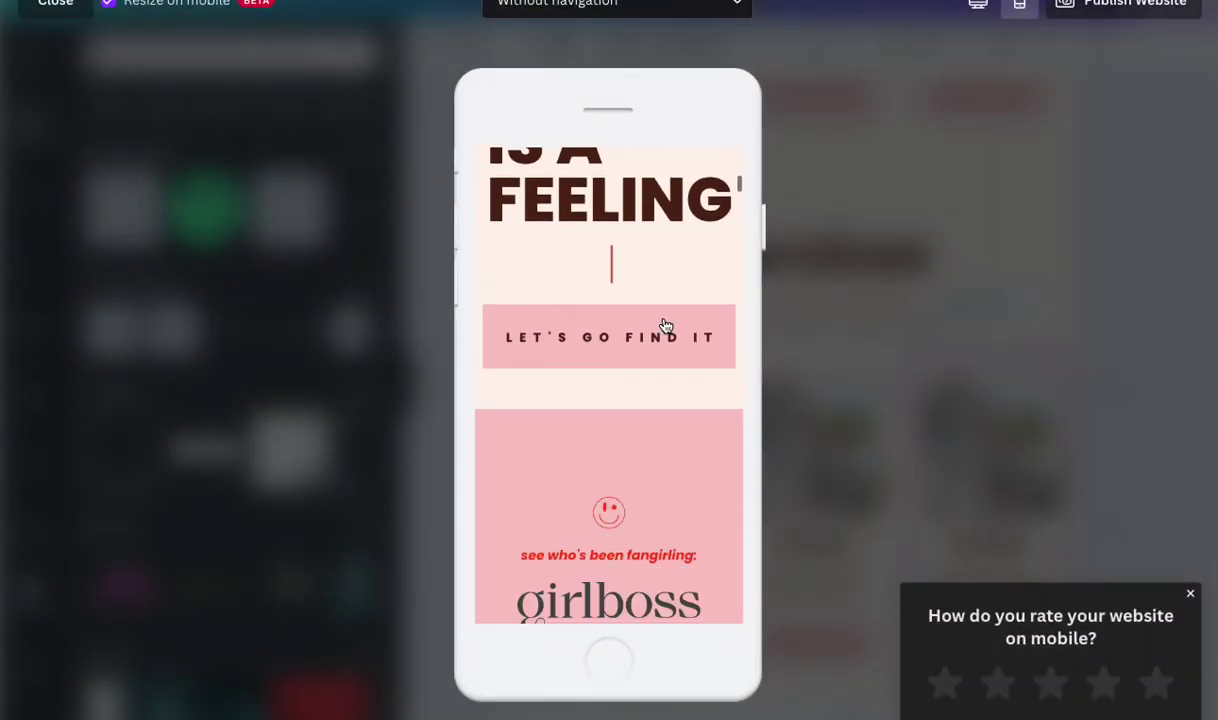
scroll(665, 326, "down", 10)
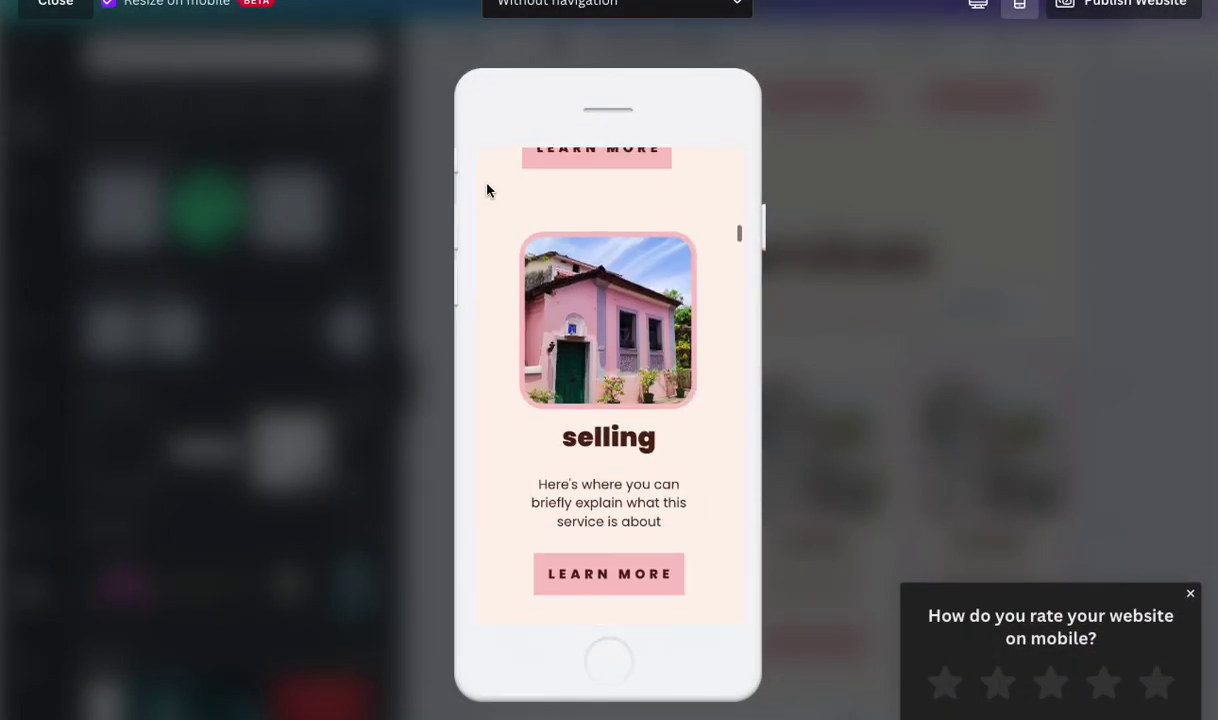